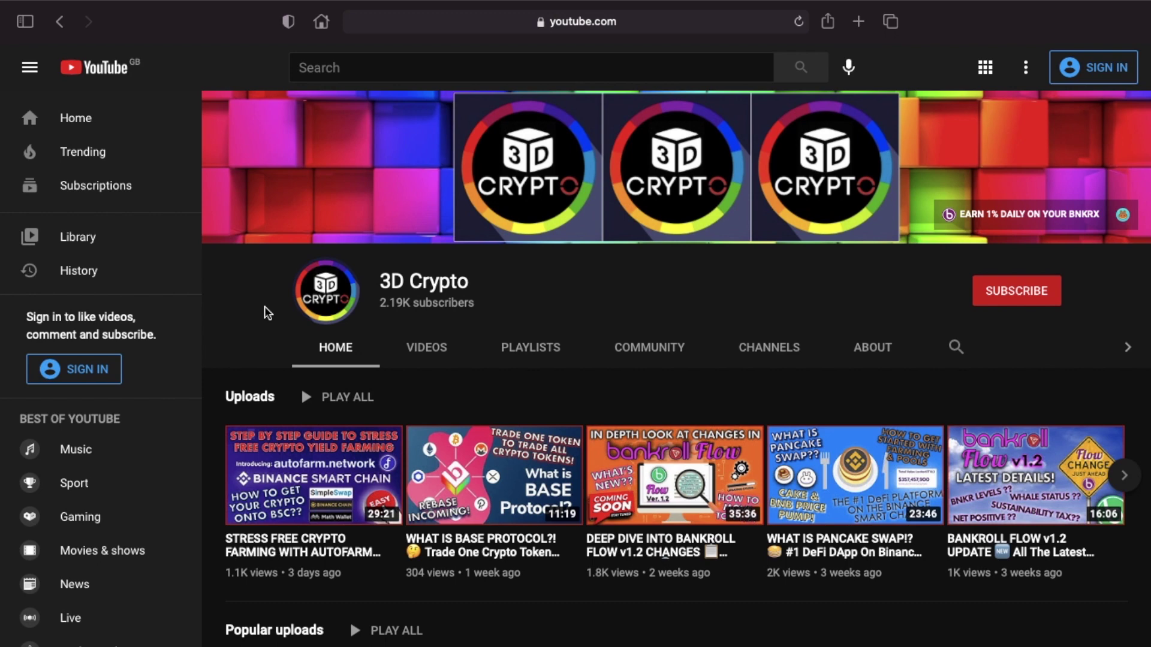
# Step: Switch to Chrome and look over the Venus Protocol, autofarm.network and PancakeSwap sites
pyautogui.hotkey('ctrl', 'Right')
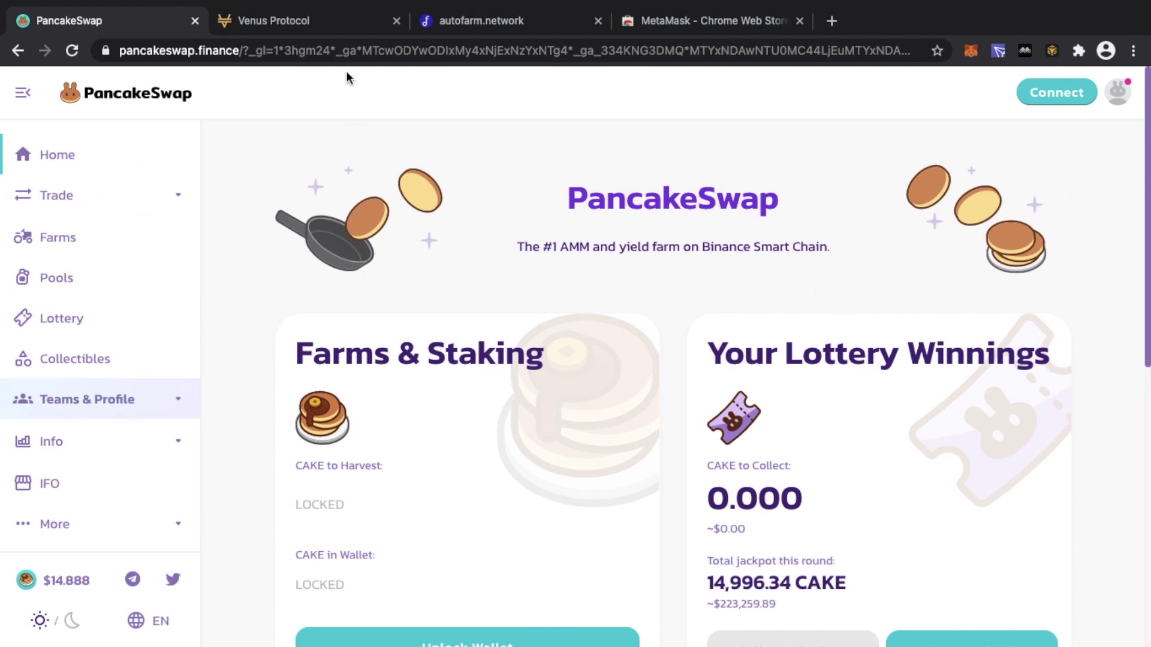
pyautogui.click(320, 17)
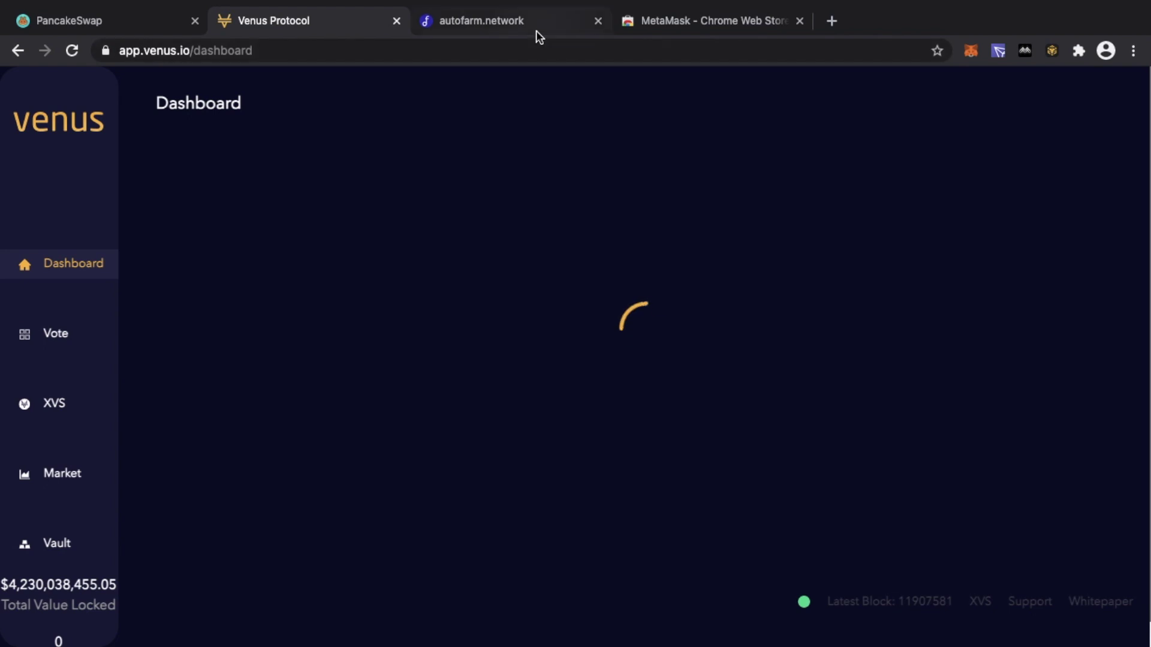
pyautogui.click(536, 30)
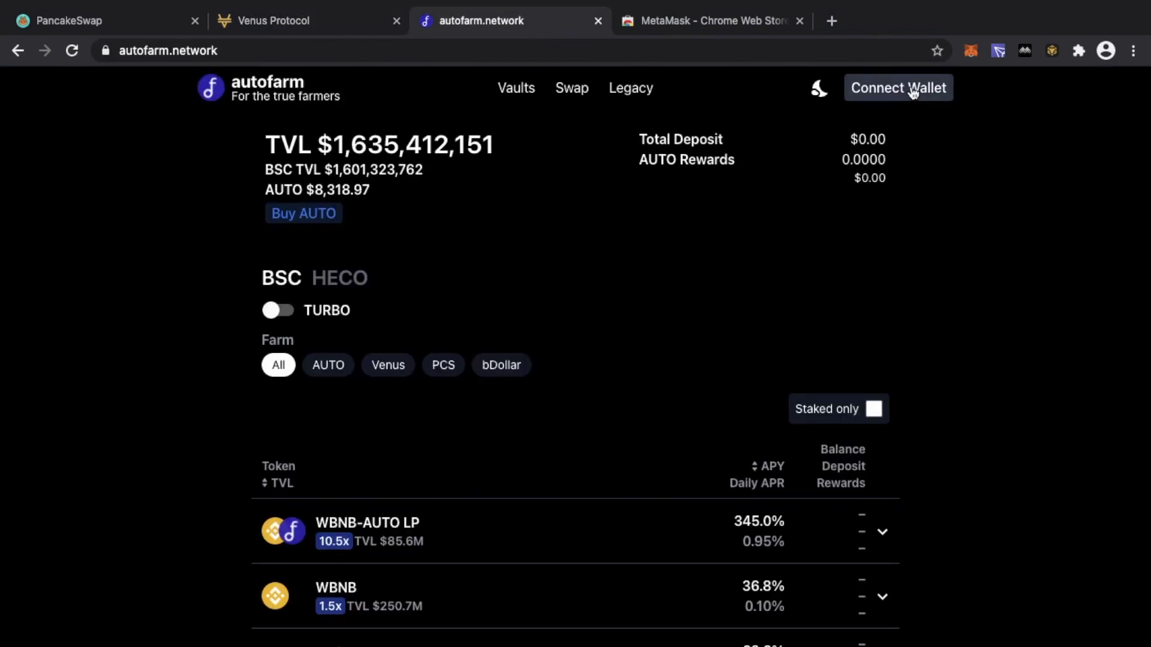
pyautogui.click(142, 25)
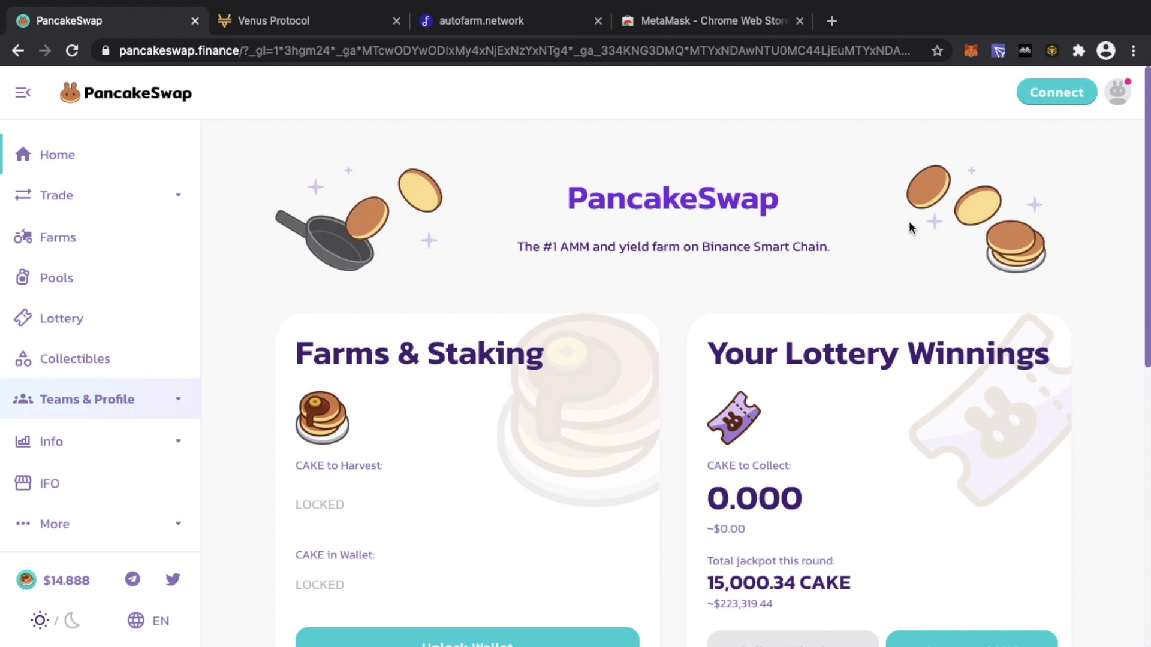
# Step: Switch the MetaMask wallet to Main Account and close the pancakeswap.finance connection notice
pyautogui.click(968, 53)
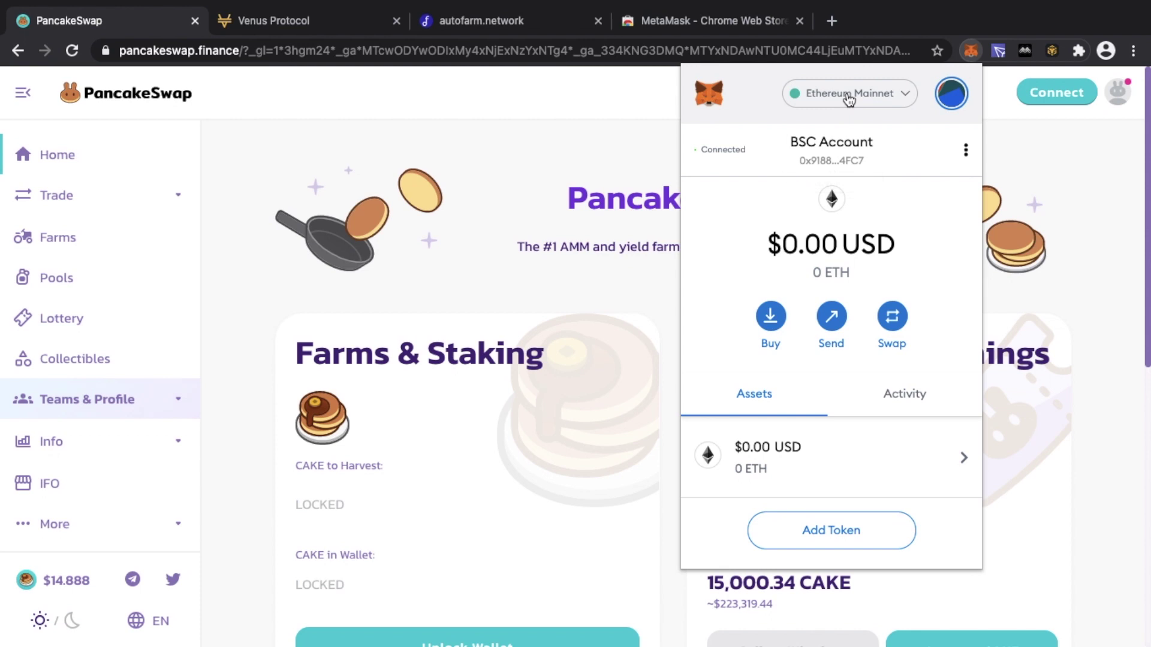
pyautogui.click(951, 98)
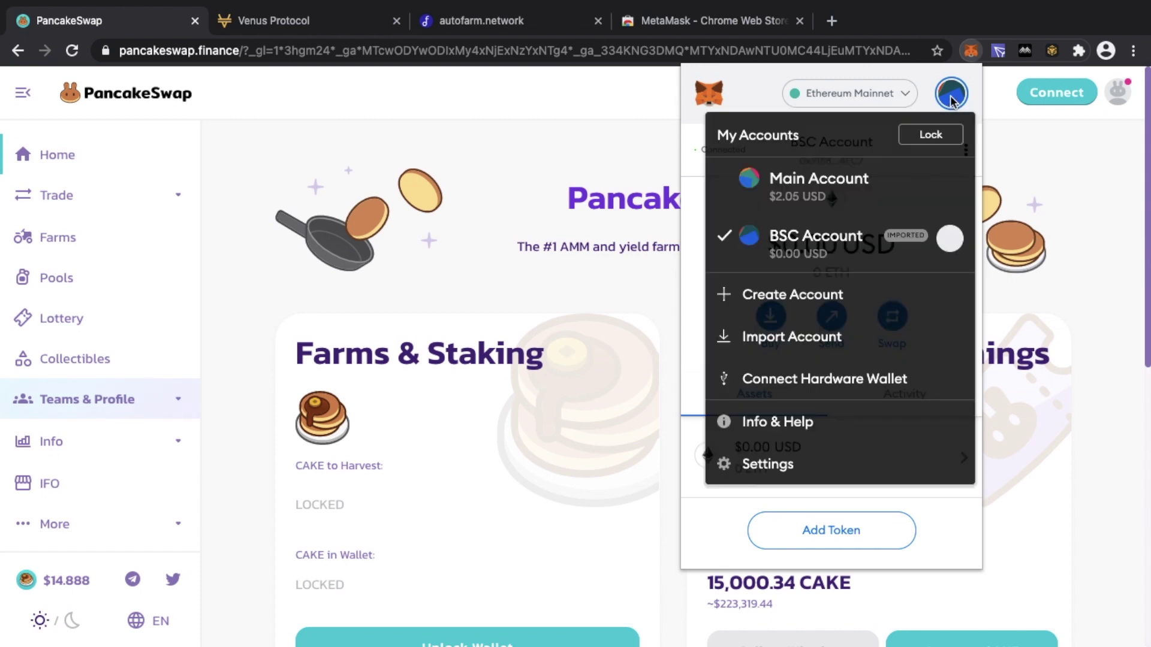
pyautogui.click(863, 180)
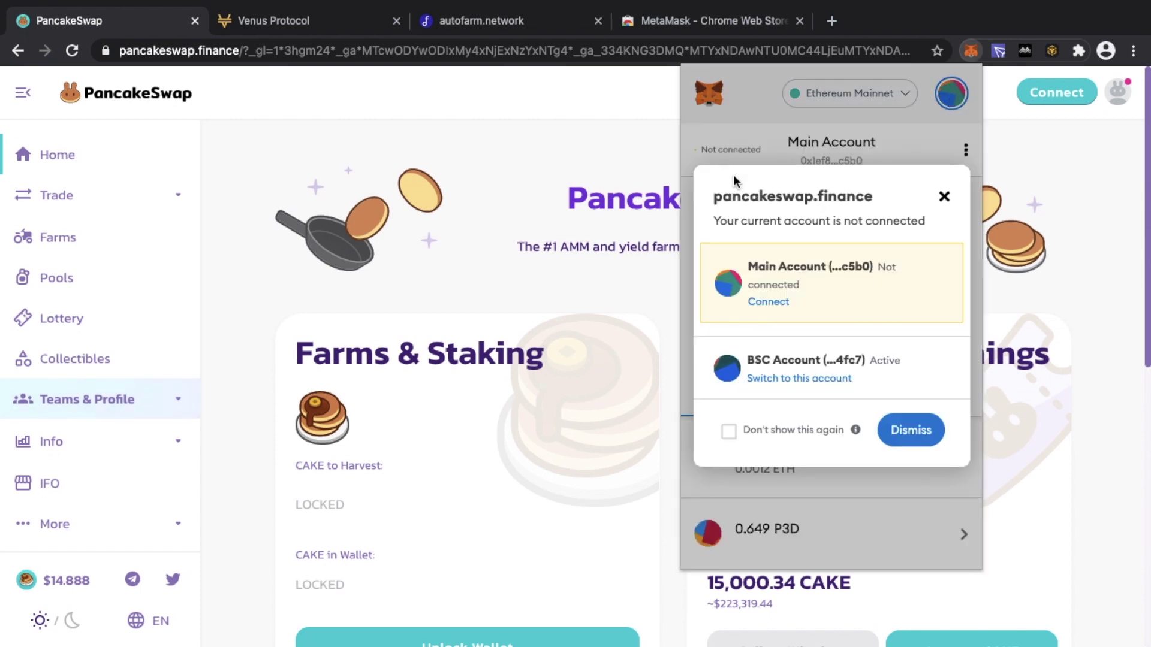
pyautogui.click(945, 198)
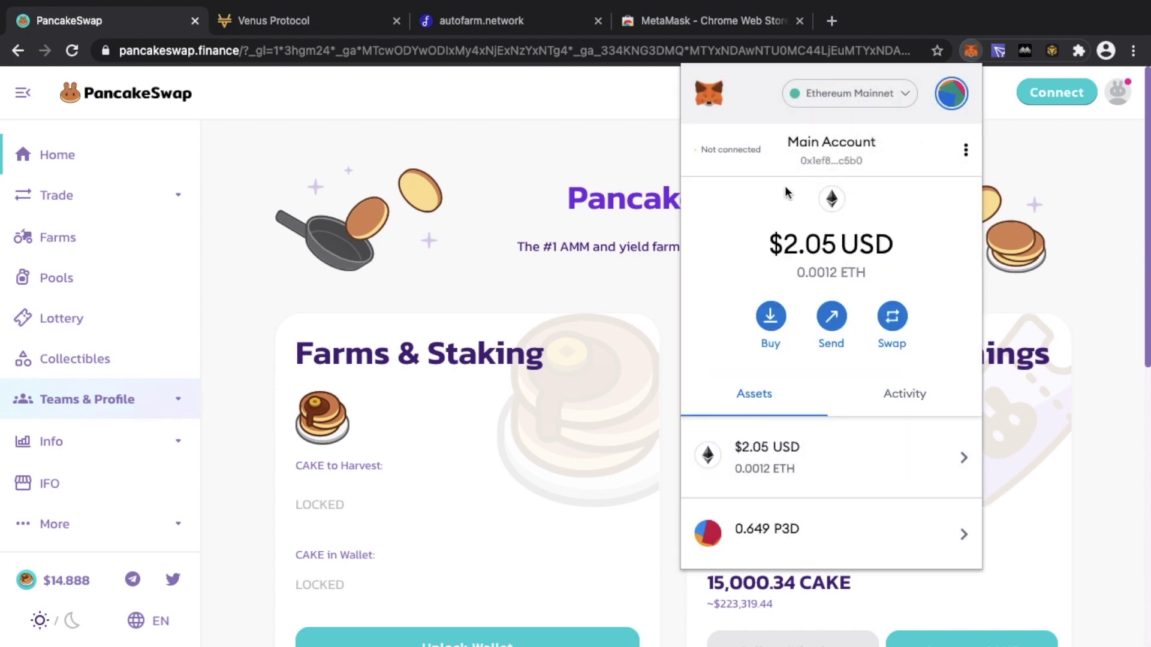
# Step: Review Main Account's assets and the ETH transaction history in MetaMask, and return to the account overview
pyautogui.scroll(-3, 761, 468)
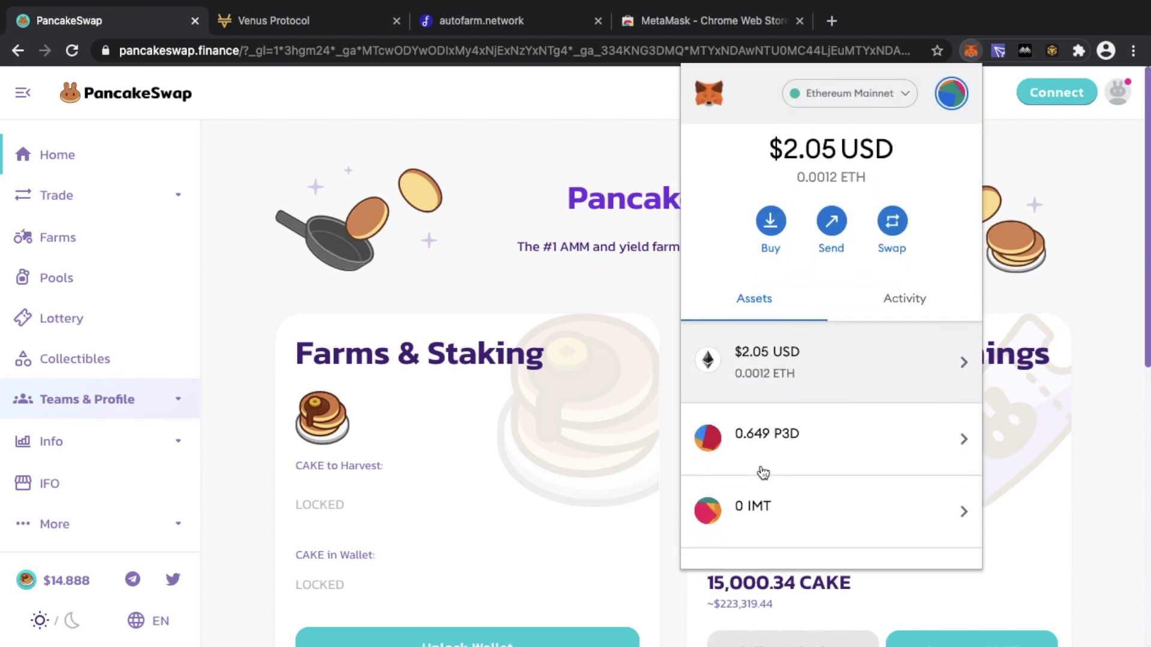
pyautogui.click(813, 388)
pyautogui.scroll(-9, 813, 388)
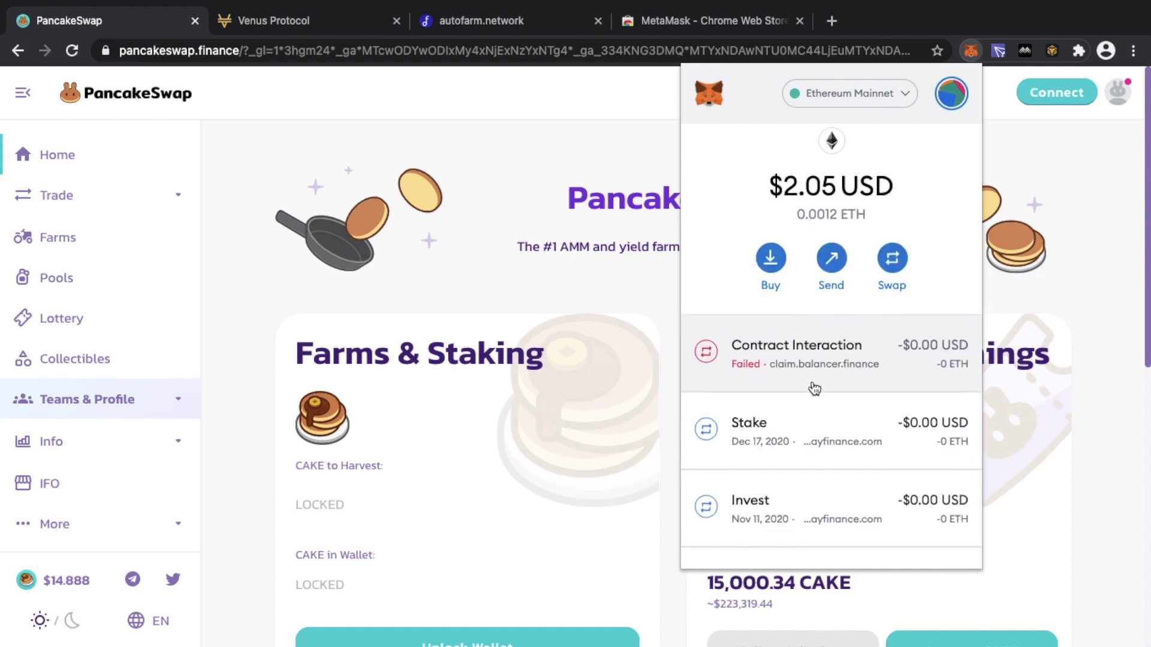
pyautogui.scroll(9, 814, 388)
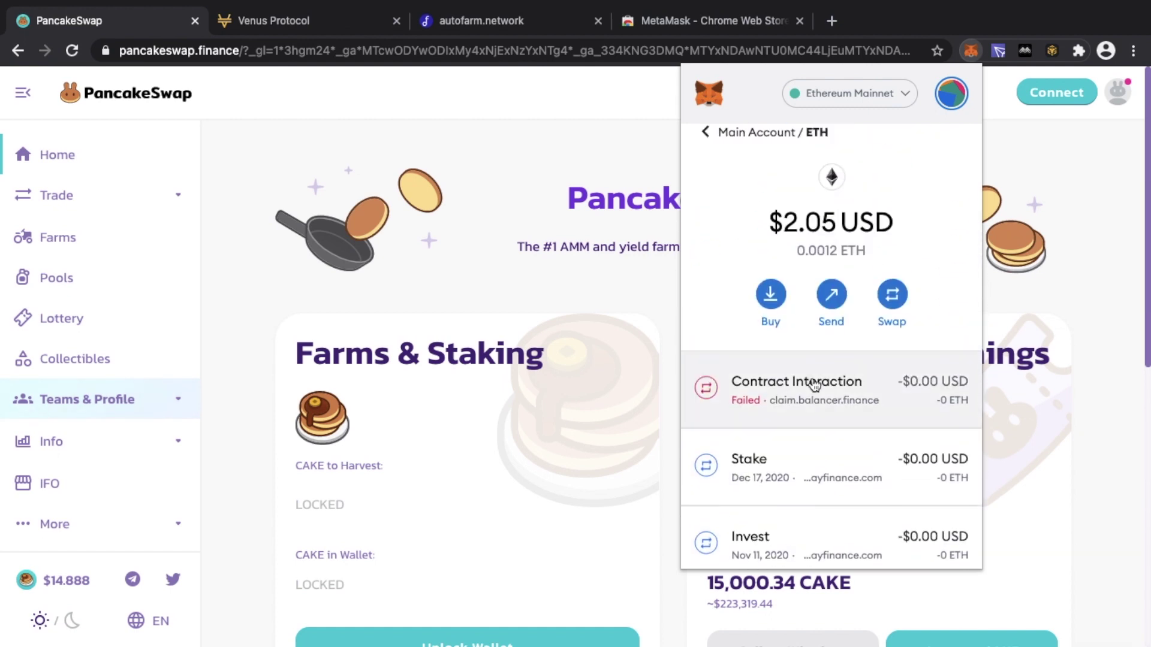
pyautogui.click(708, 133)
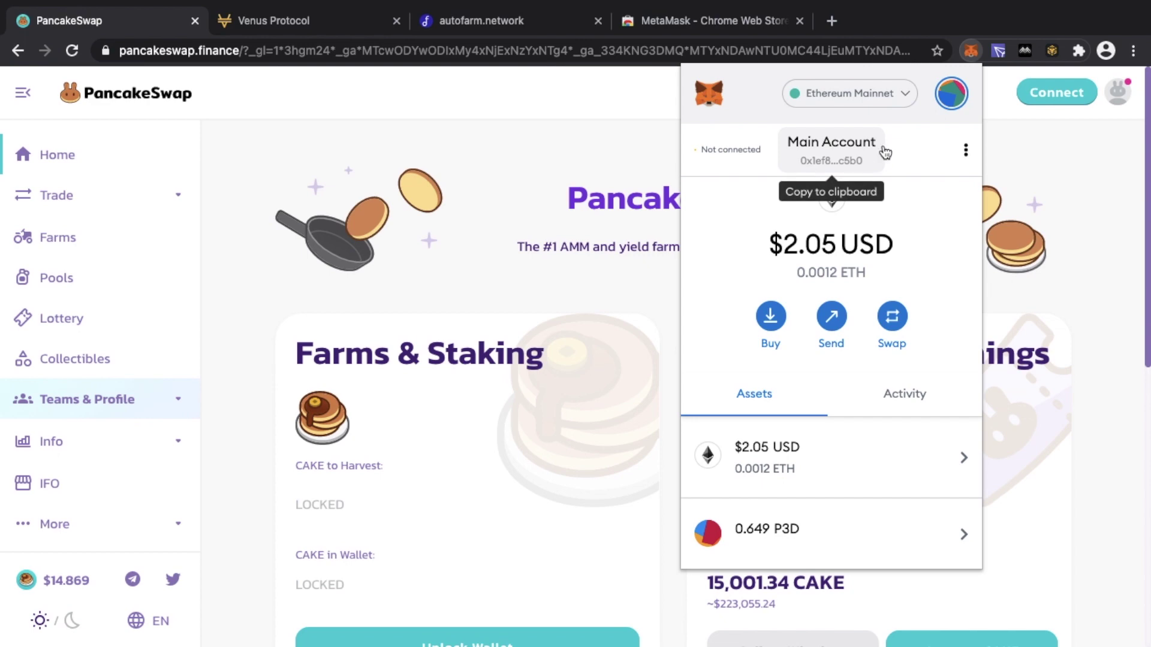
pyautogui.click(1059, 88)
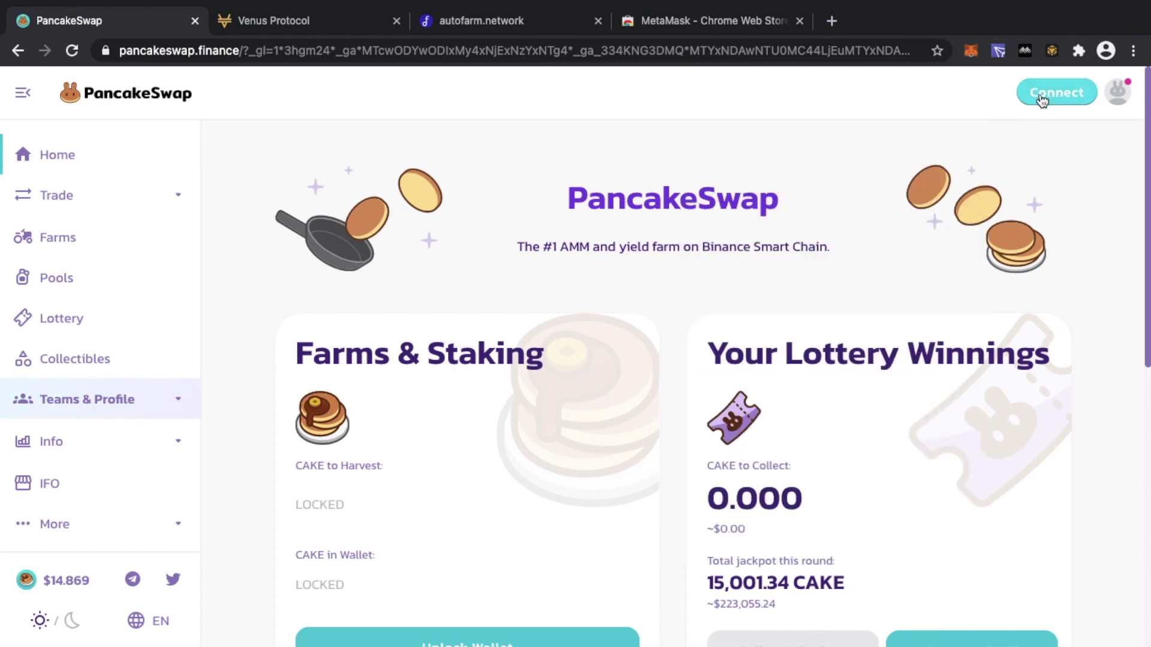
pyautogui.click(1057, 91)
pyautogui.click(566, 252)
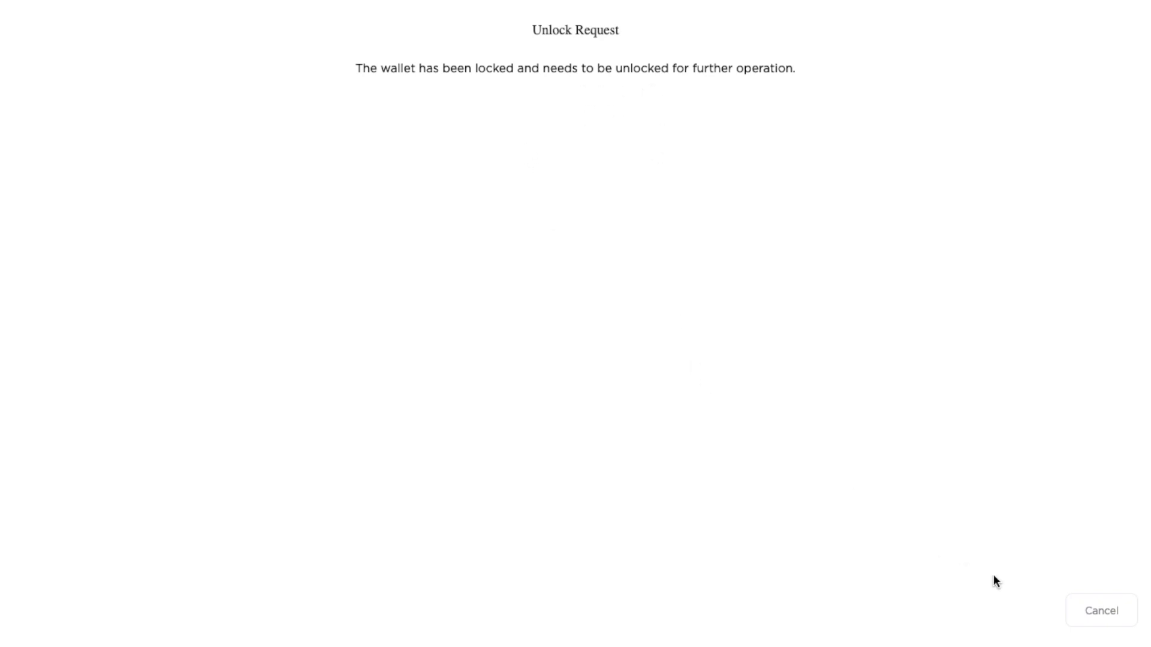
pyautogui.click(1103, 612)
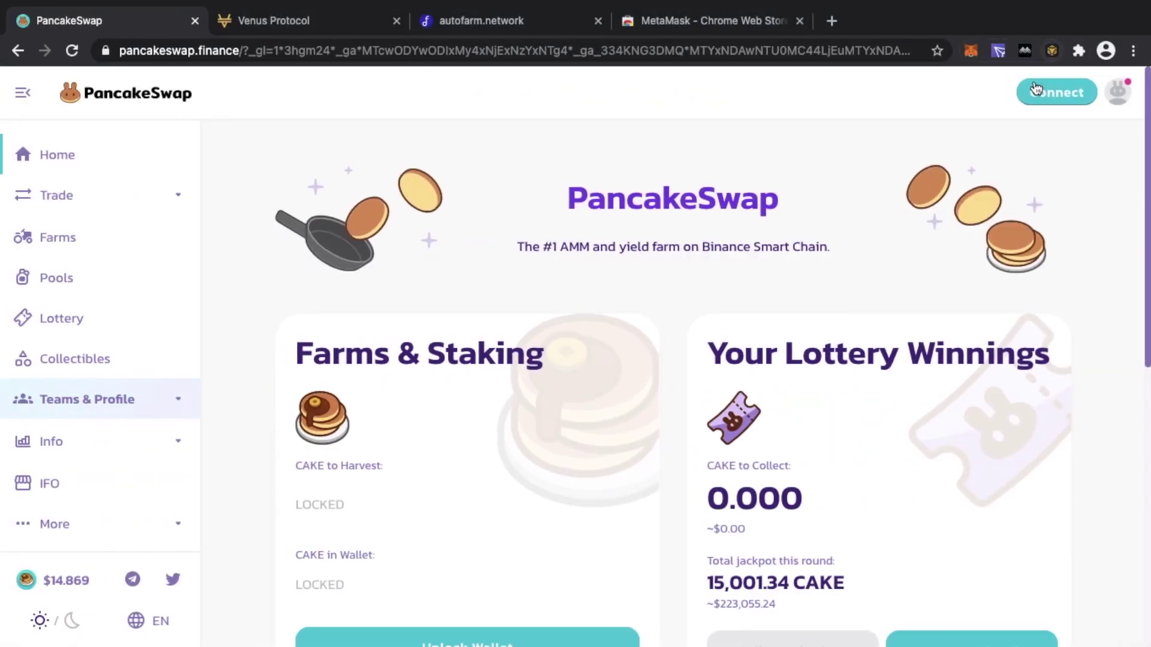
# Step: View the MetaMask wallet and its Chrome Web Store extension page, and return to PancakeSwap
pyautogui.click(968, 51)
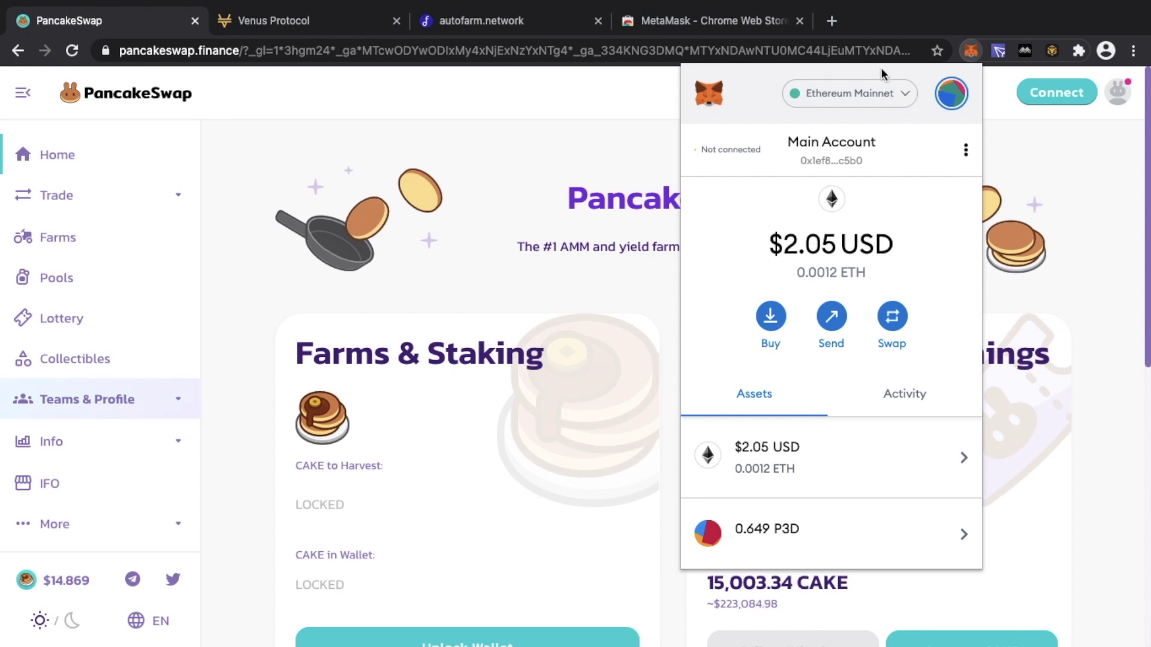
pyautogui.click(711, 24)
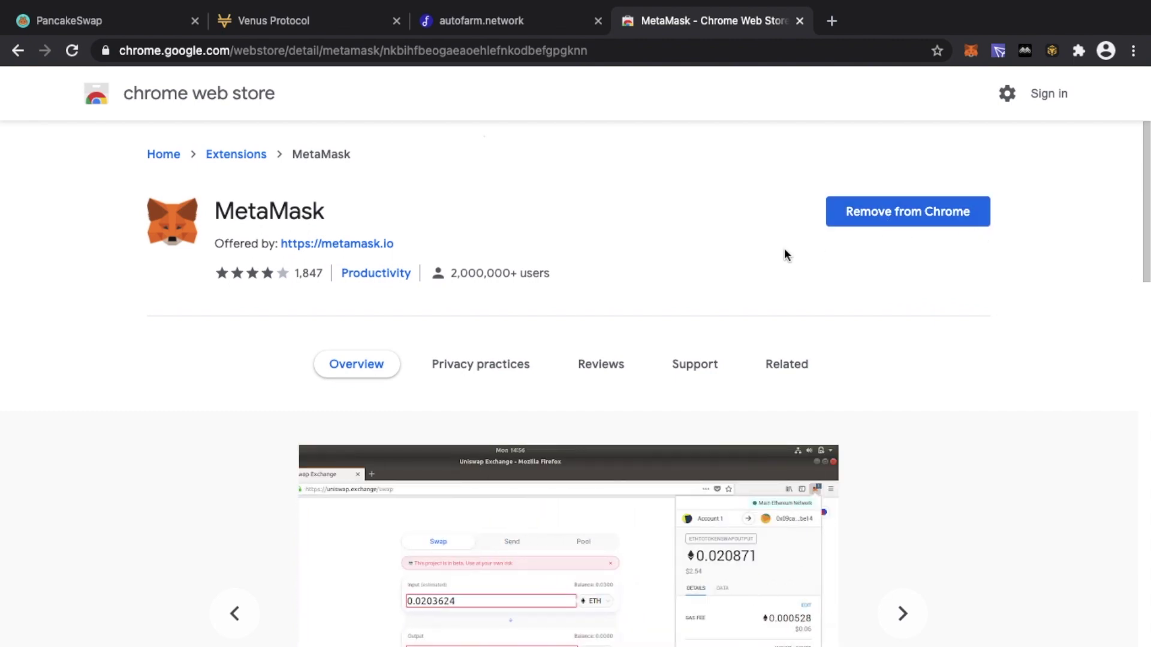
pyautogui.click(146, 27)
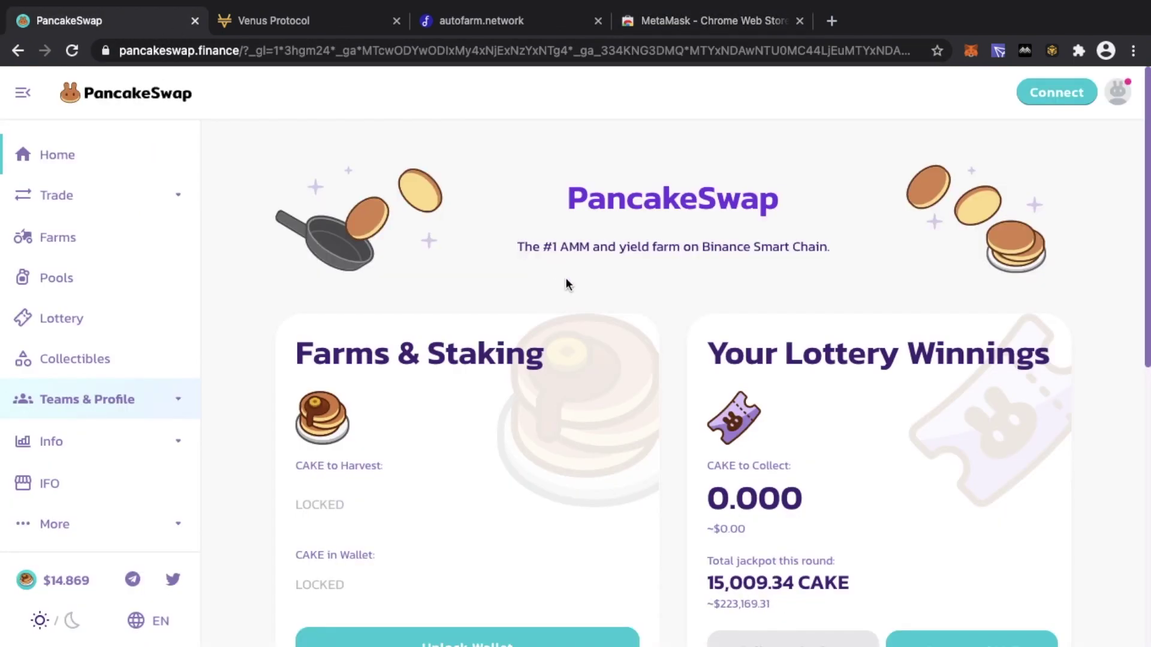
# Step: Start adding a Custom RPC network in MetaMask and look through the blank network form
pyautogui.click(970, 53)
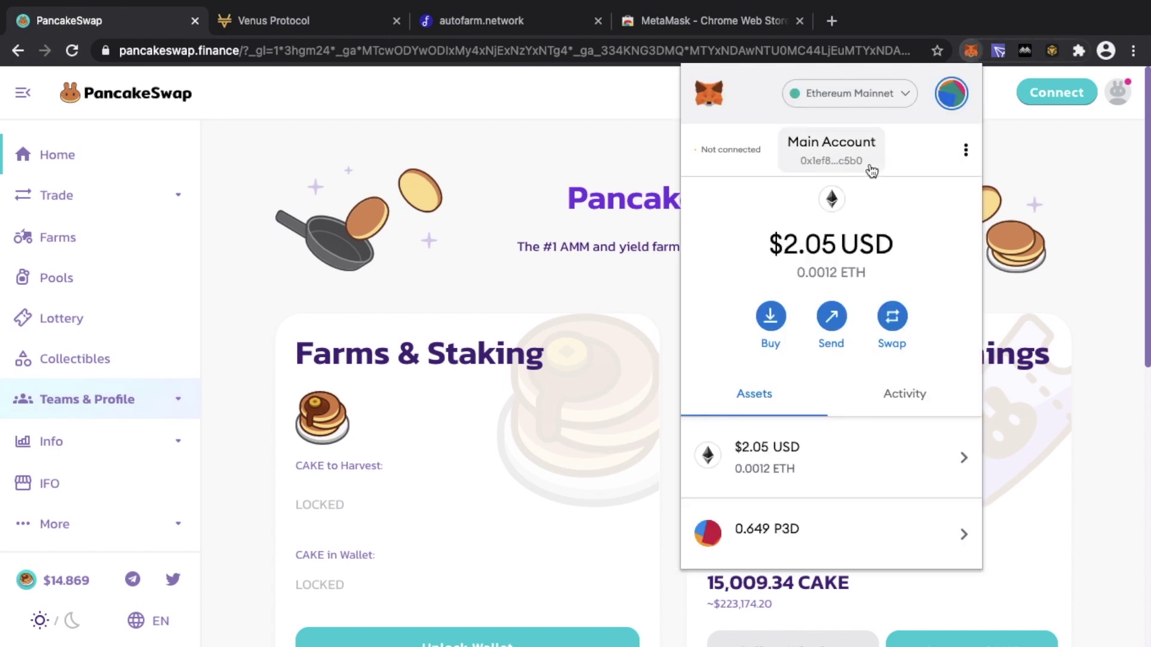
pyautogui.click(897, 104)
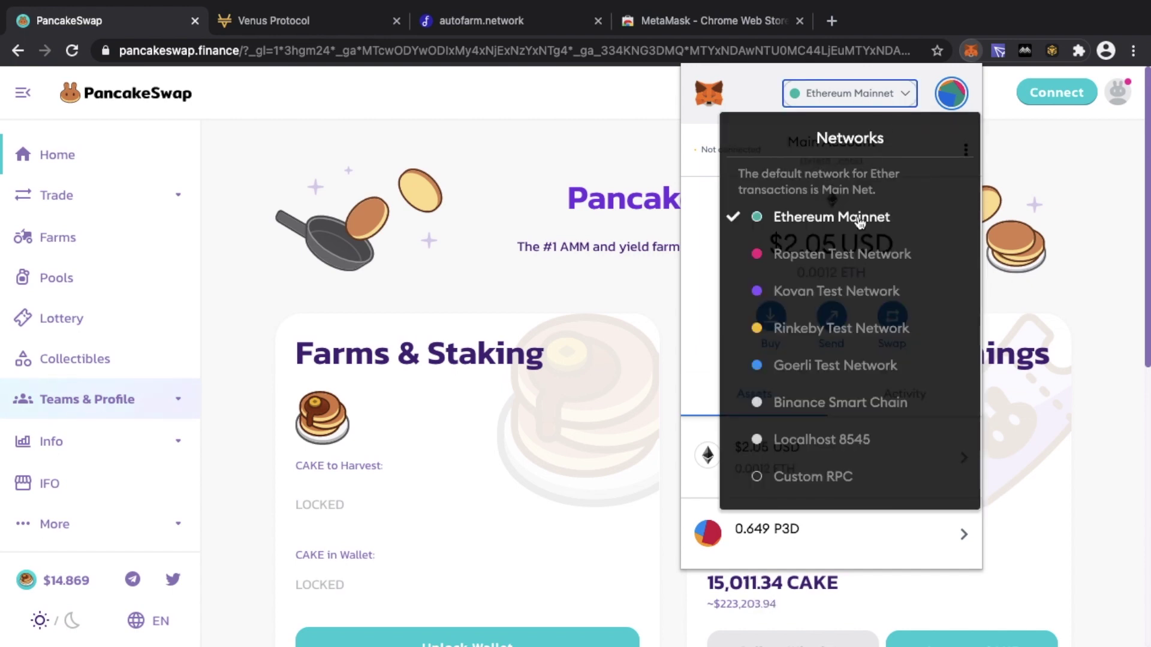
pyautogui.click(781, 483)
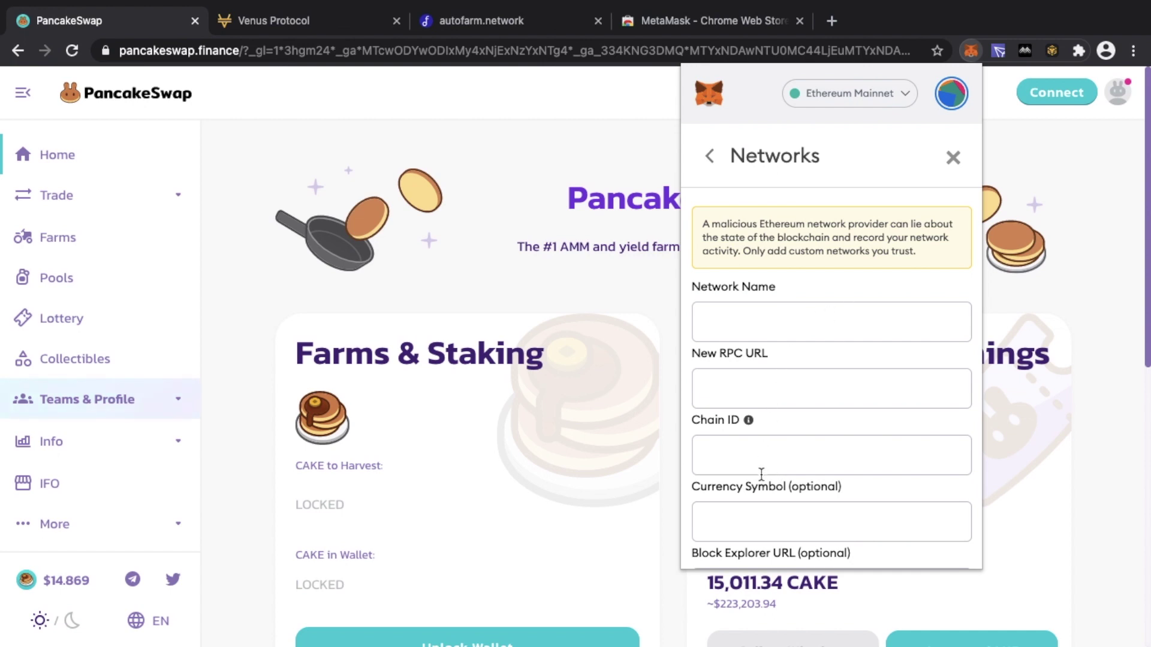
pyautogui.scroll(-3, 761, 488)
pyautogui.scroll(3, 762, 489)
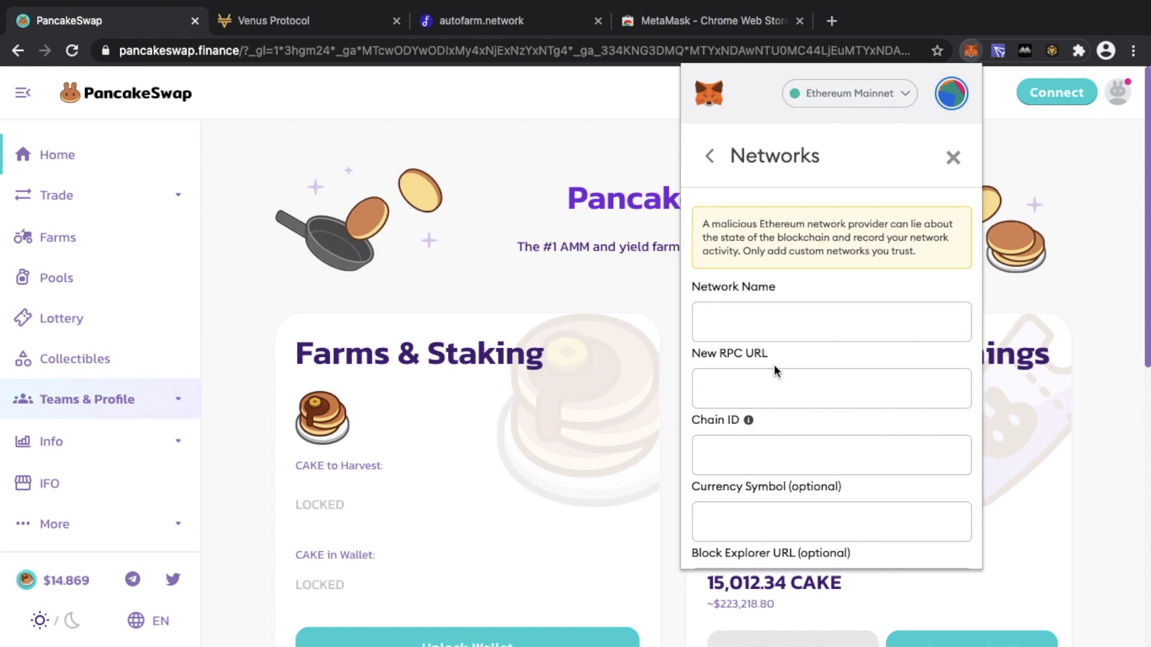
# Step: Copy "Binance Smart Chain" from the notes document into the MetaMask form as the network name
pyautogui.hotkey('ctrl', 'Right')
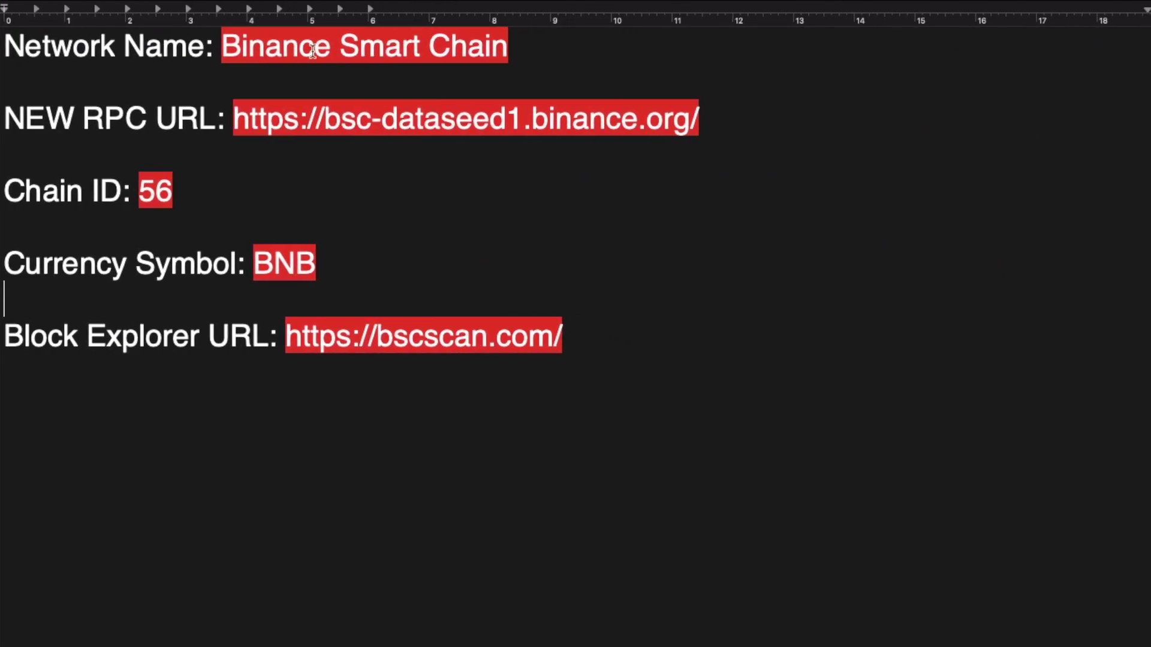
pyautogui.moveTo(223, 47); pyautogui.dragTo(511, 48)
pyautogui.press('super+c')
pyautogui.hotkey('ctrl', 'Left')
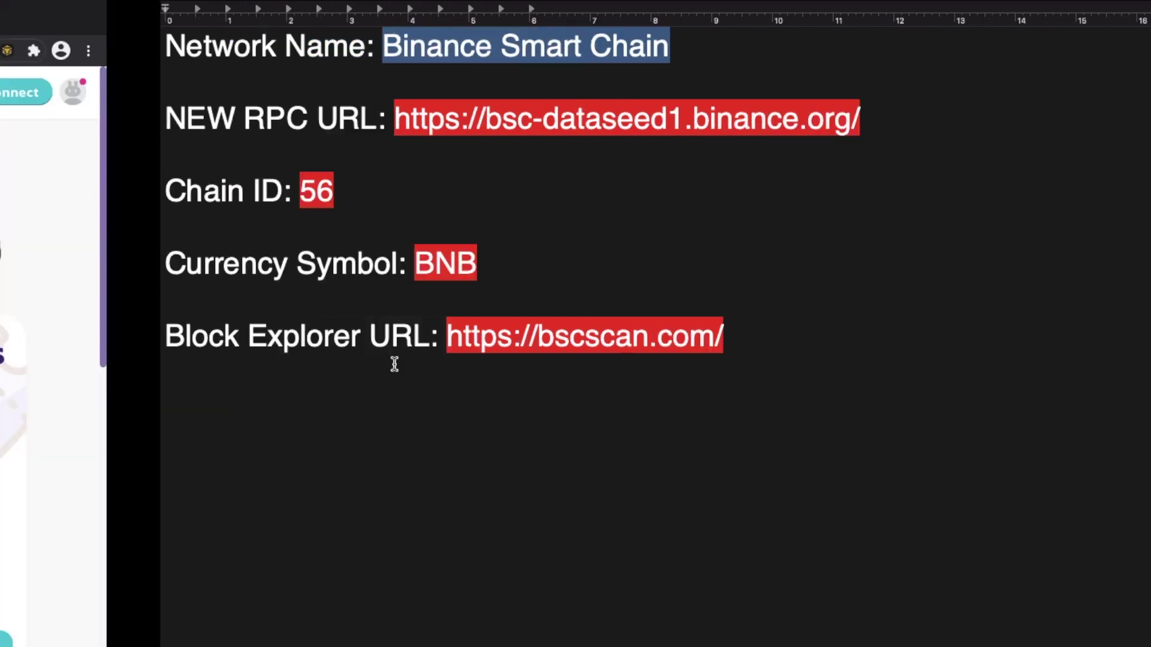
pyautogui.click(747, 325)
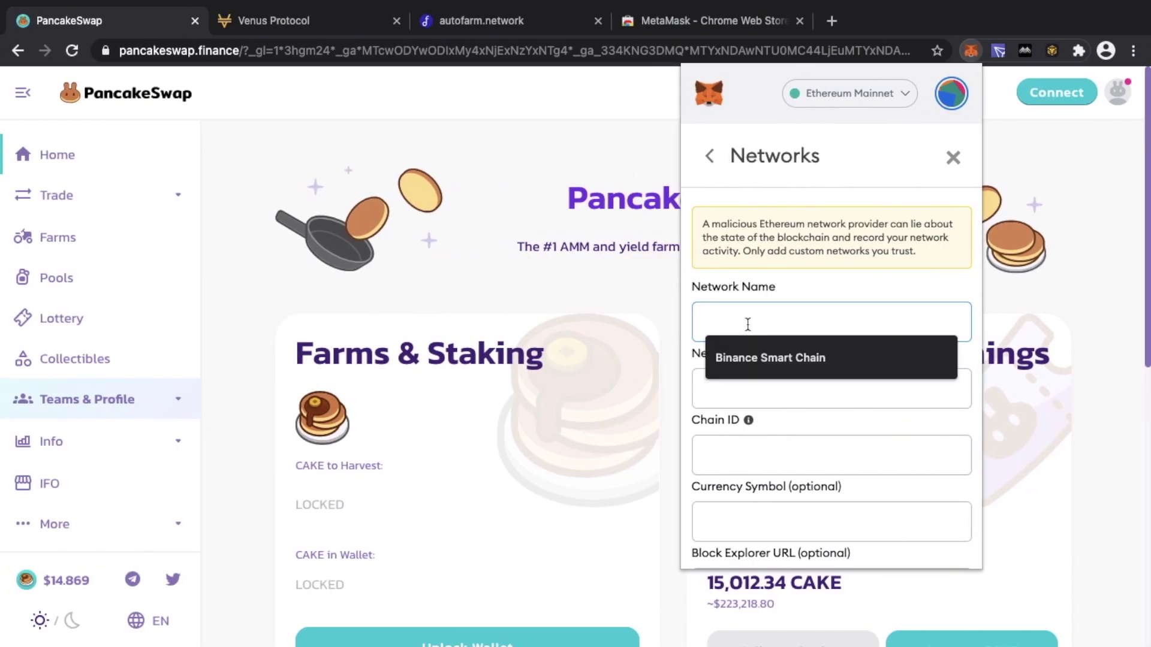
pyautogui.press('super+v')
pyautogui.hotkey('ctrl', 'Right')
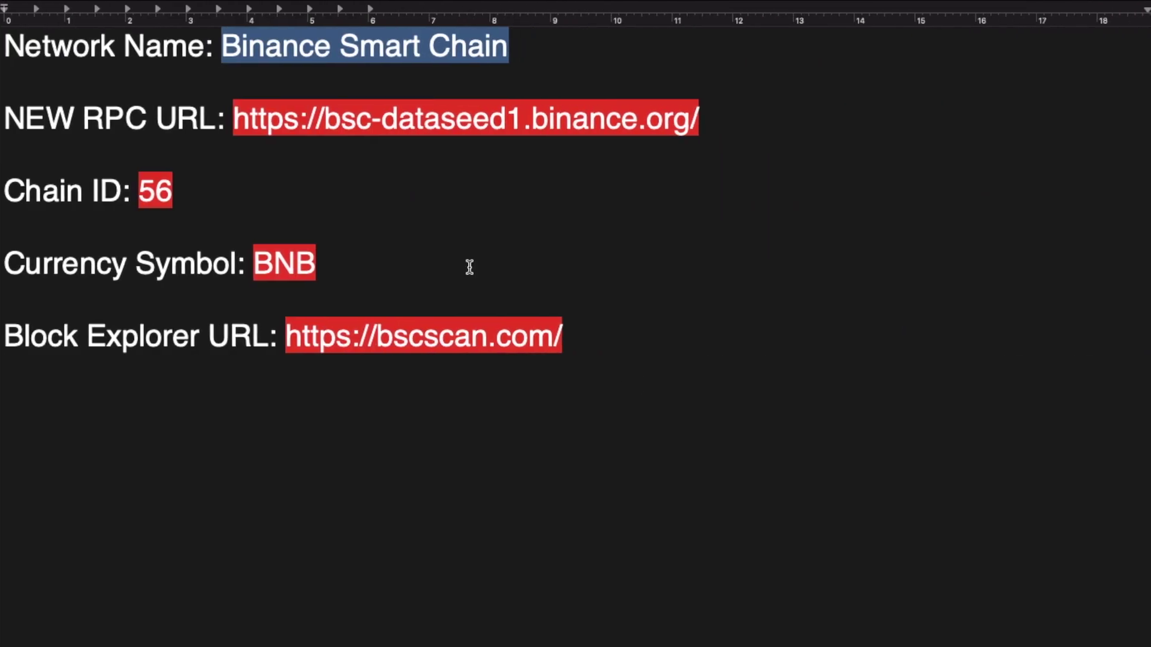
pyautogui.click(255, 160)
pyautogui.moveTo(234, 118); pyautogui.dragTo(720, 103)
pyautogui.press('super+c')
pyautogui.hotkey('ctrl', 'Left')
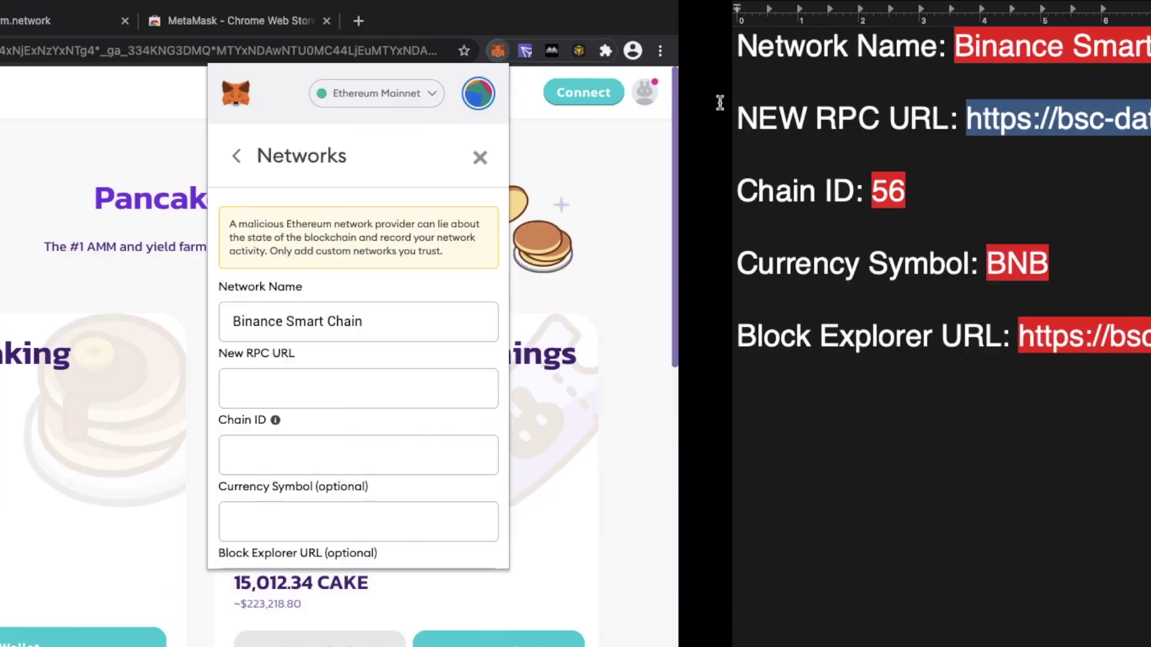
pyautogui.click(743, 394)
pyautogui.press('super+v')
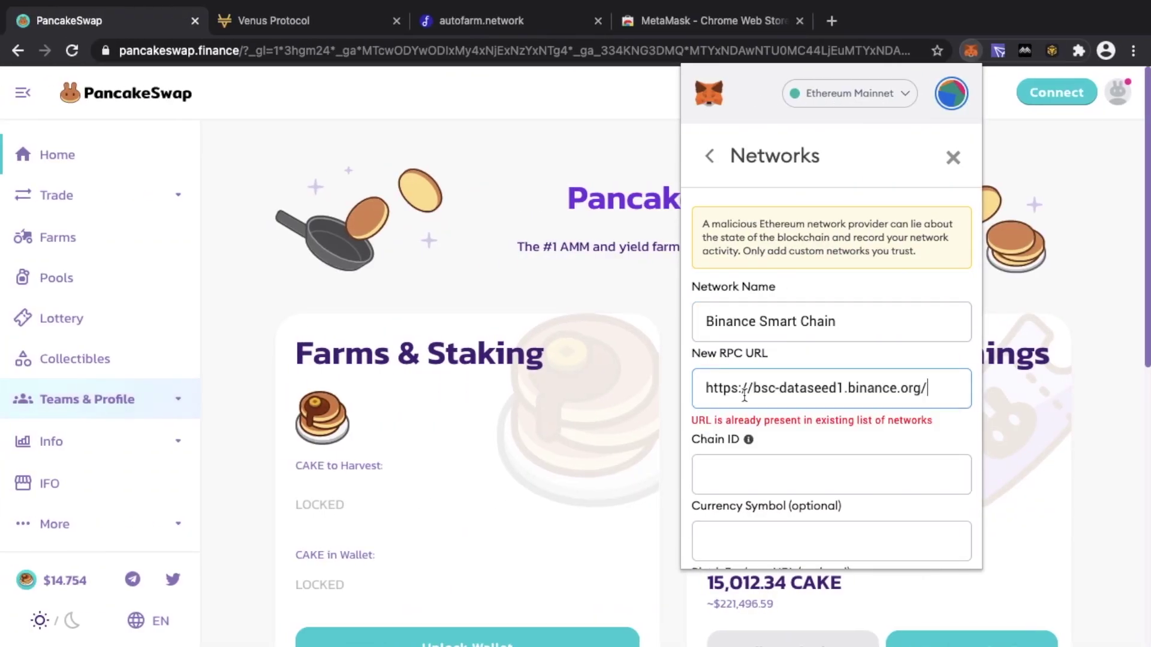
# Step: Set the chain ID to 56 and the currency symbol to BNB, checking the values against the notes
pyautogui.click(724, 476)
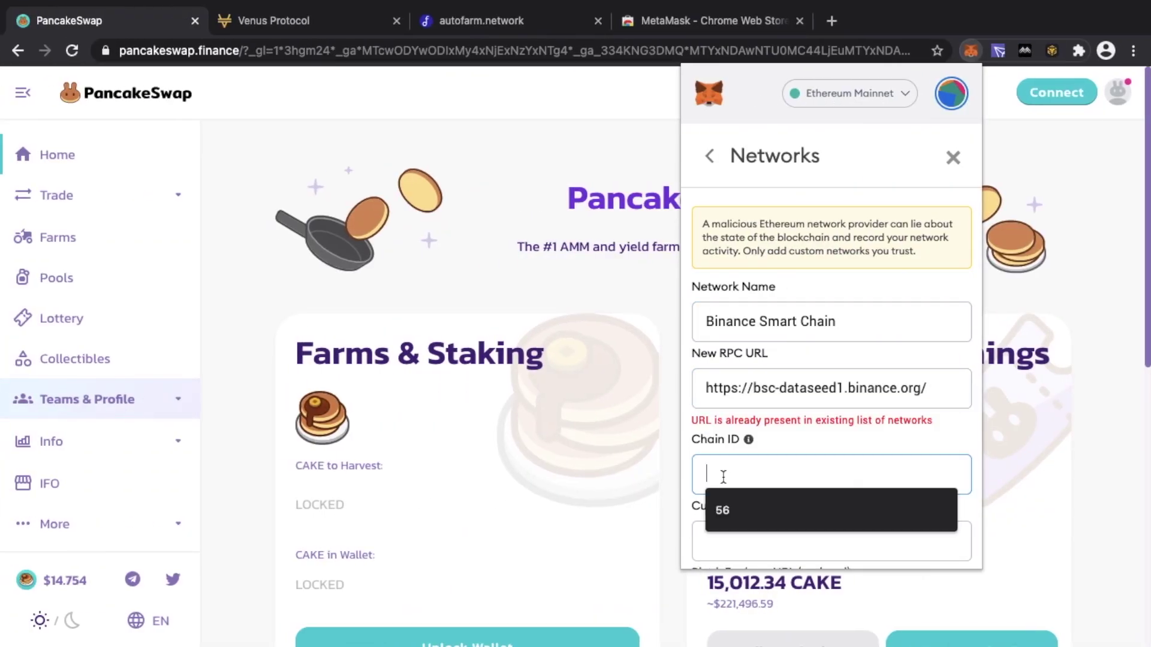
pyautogui.write('56')
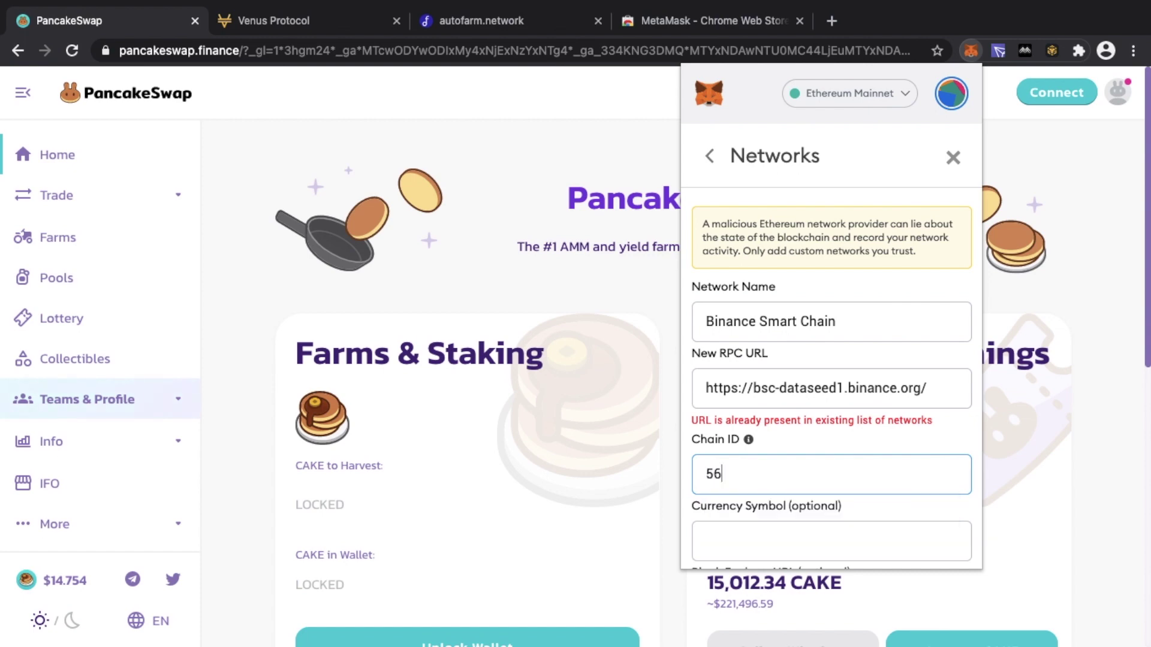
pyautogui.hotkey('ctrl', 'Right')
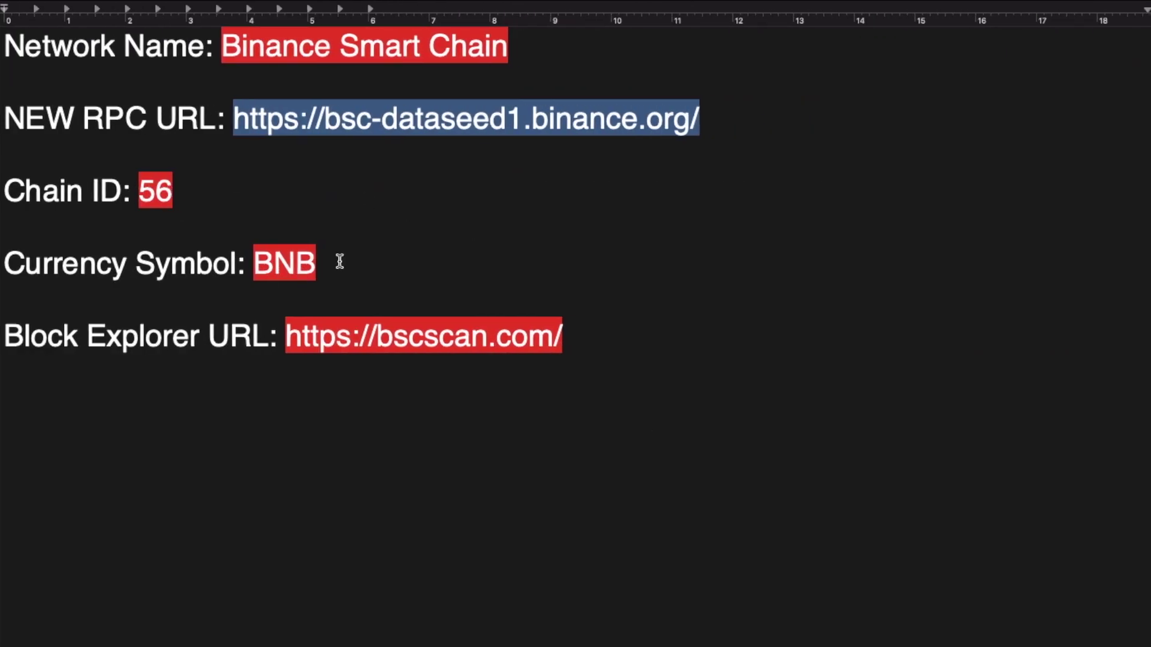
pyautogui.hotkey('ctrl', 'Left')
pyautogui.scroll(-2, 793, 413)
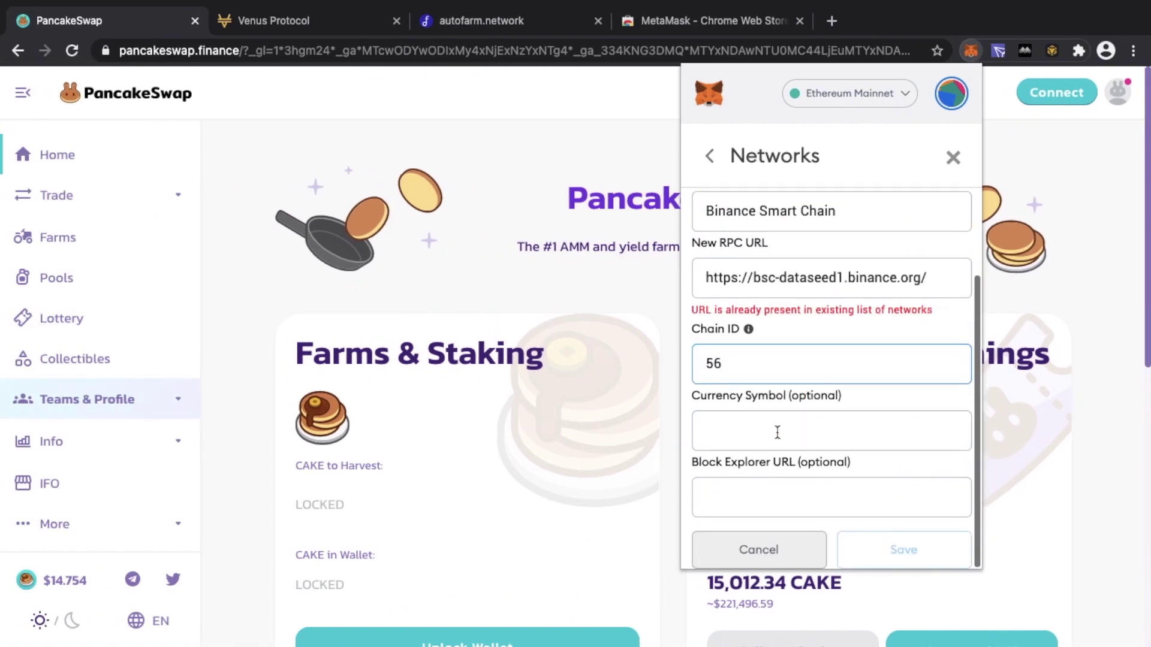
pyautogui.click(777, 432)
pyautogui.click(736, 461)
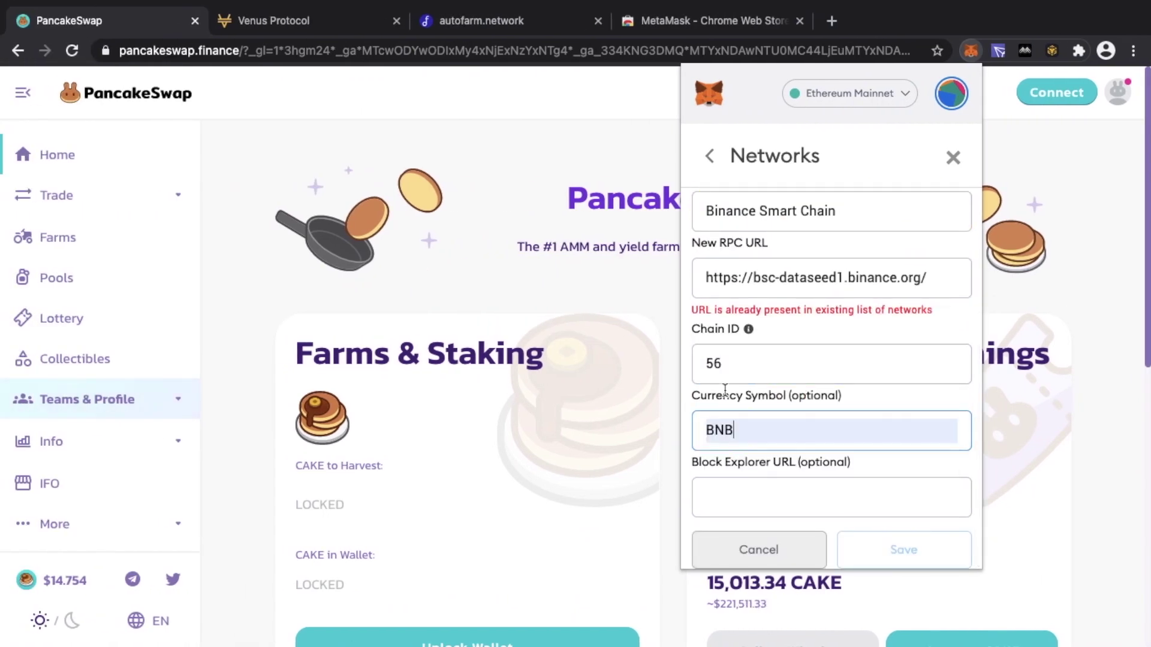
pyautogui.hotkey('ctrl', 'Right')
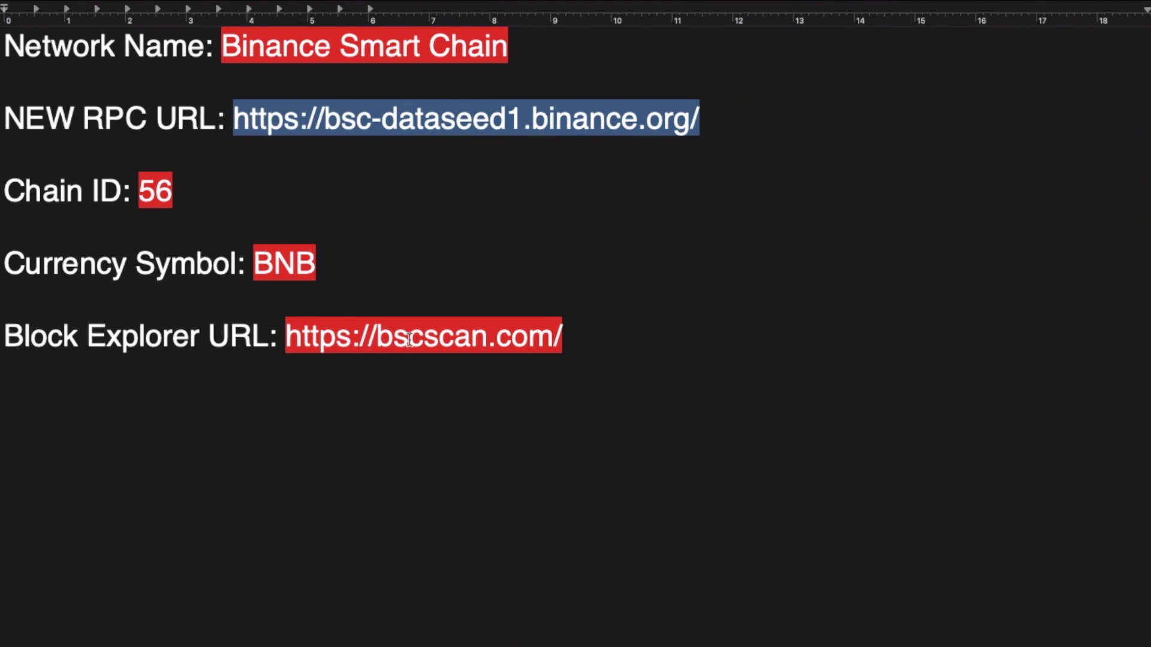
pyautogui.hotkey('ctrl', 'Left')
pyautogui.click(733, 482)
pyautogui.hotkey('ctrl', 'Right')
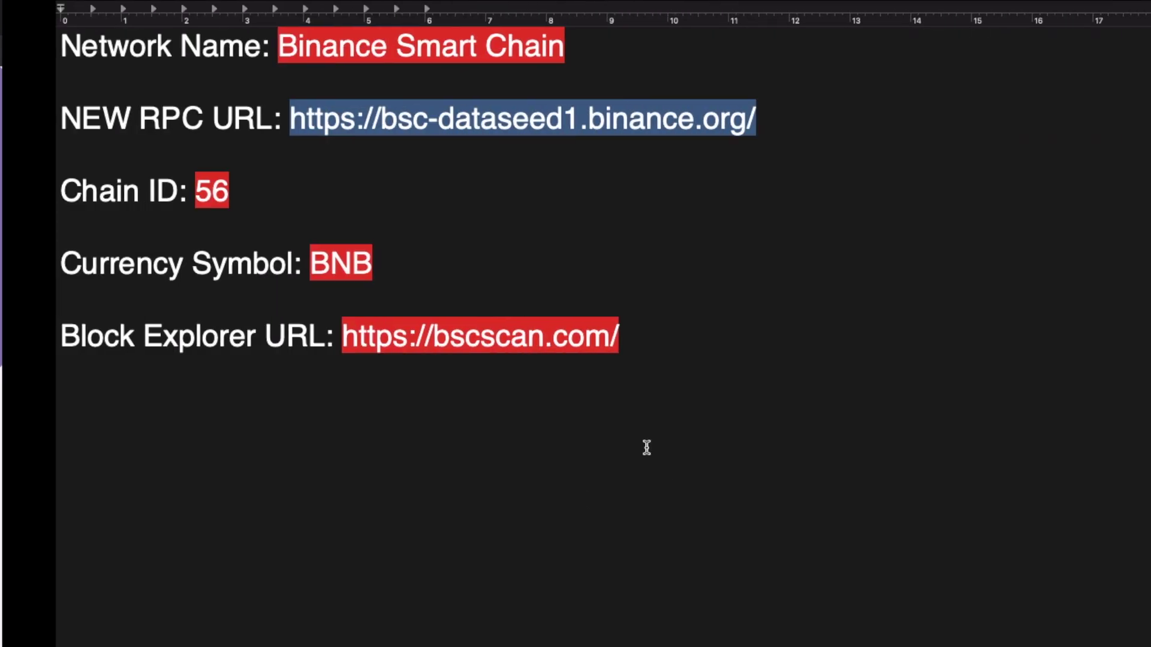
pyautogui.moveTo(287, 336); pyautogui.dragTo(573, 344)
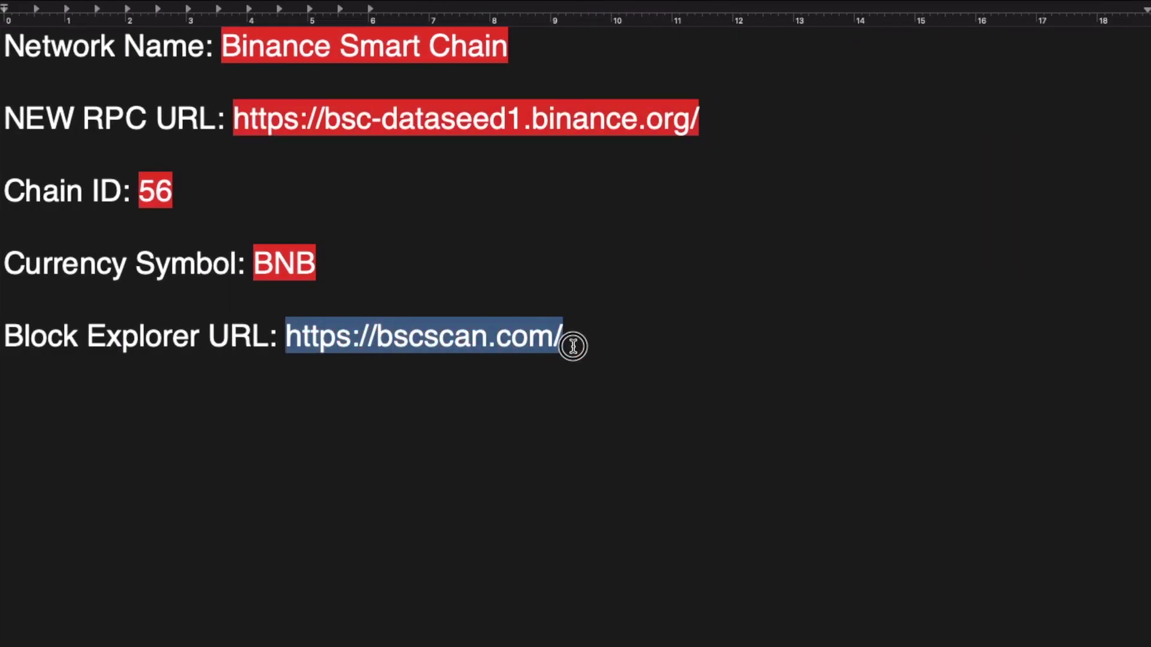
pyautogui.hotkey('ctrl', 'Left')
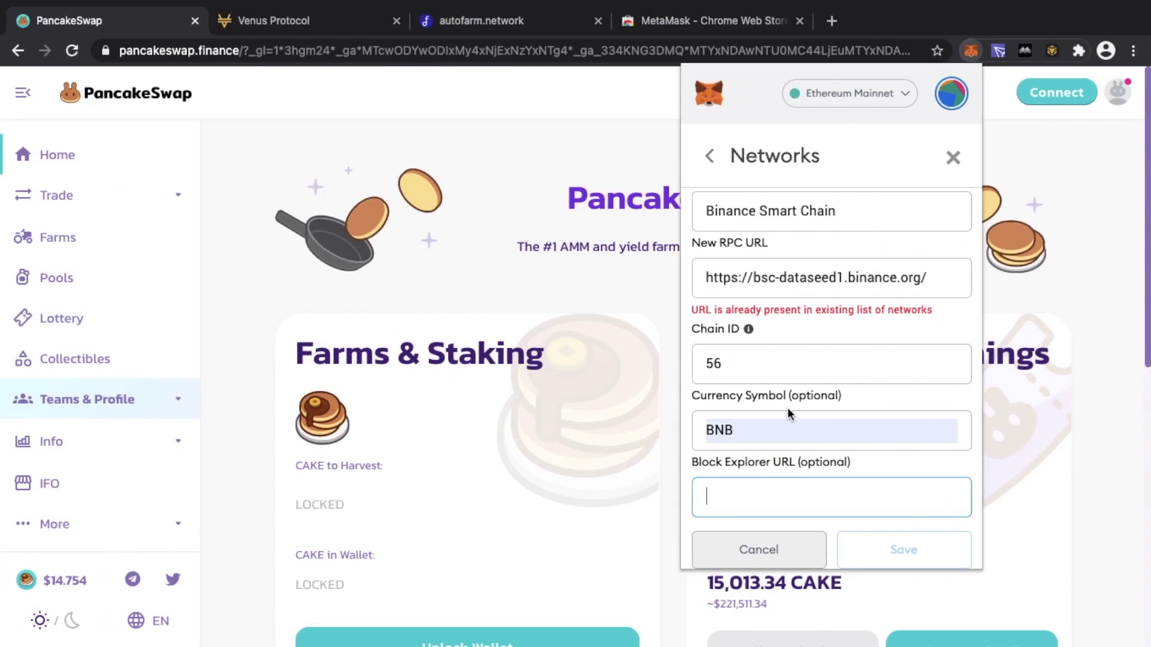
pyautogui.click(753, 495)
pyautogui.click(749, 543)
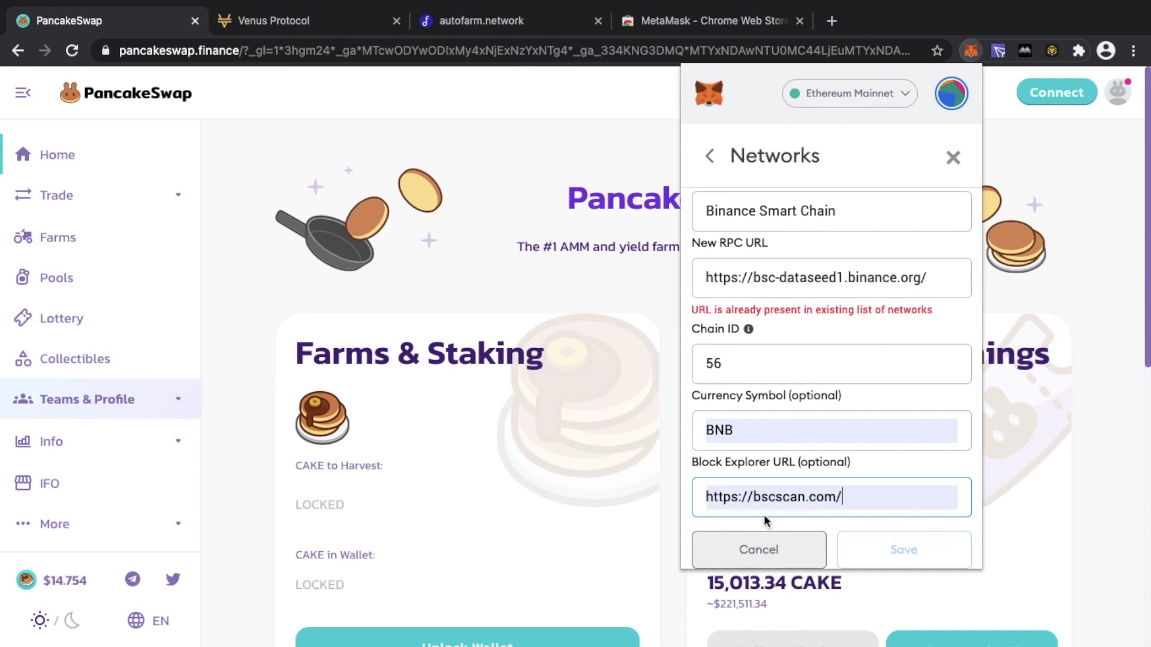
# Step: Cancel the new network form, switch MetaMask to the existing Binance Smart Chain network and close the network settings
pyautogui.click(908, 555)
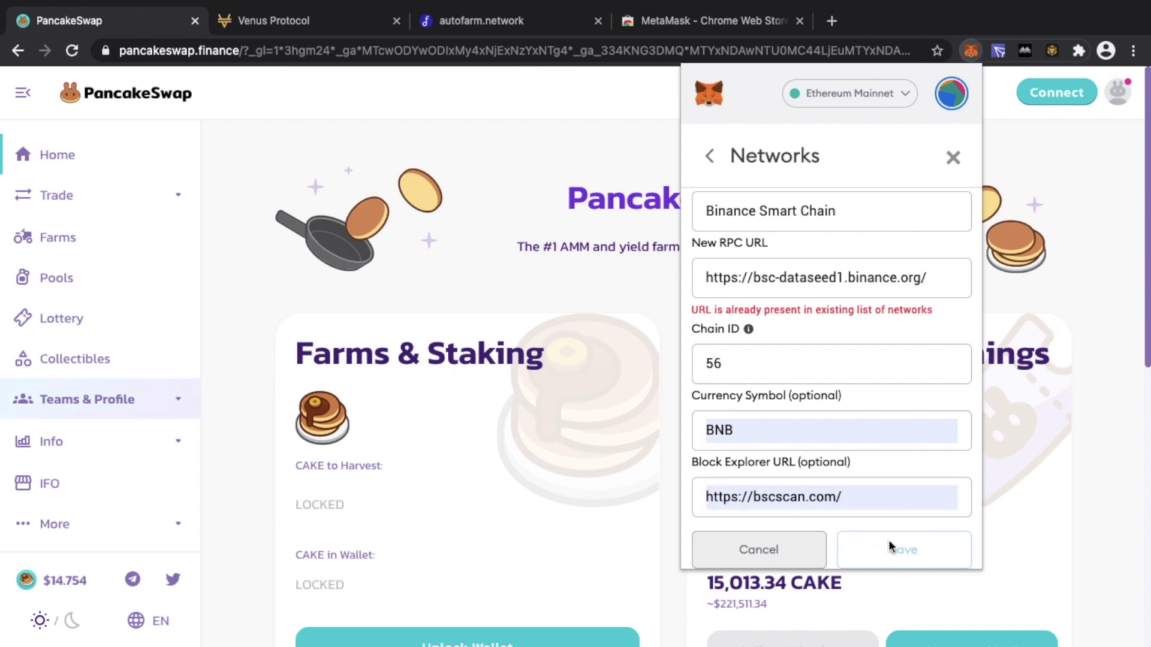
pyautogui.click(787, 544)
pyautogui.click(902, 97)
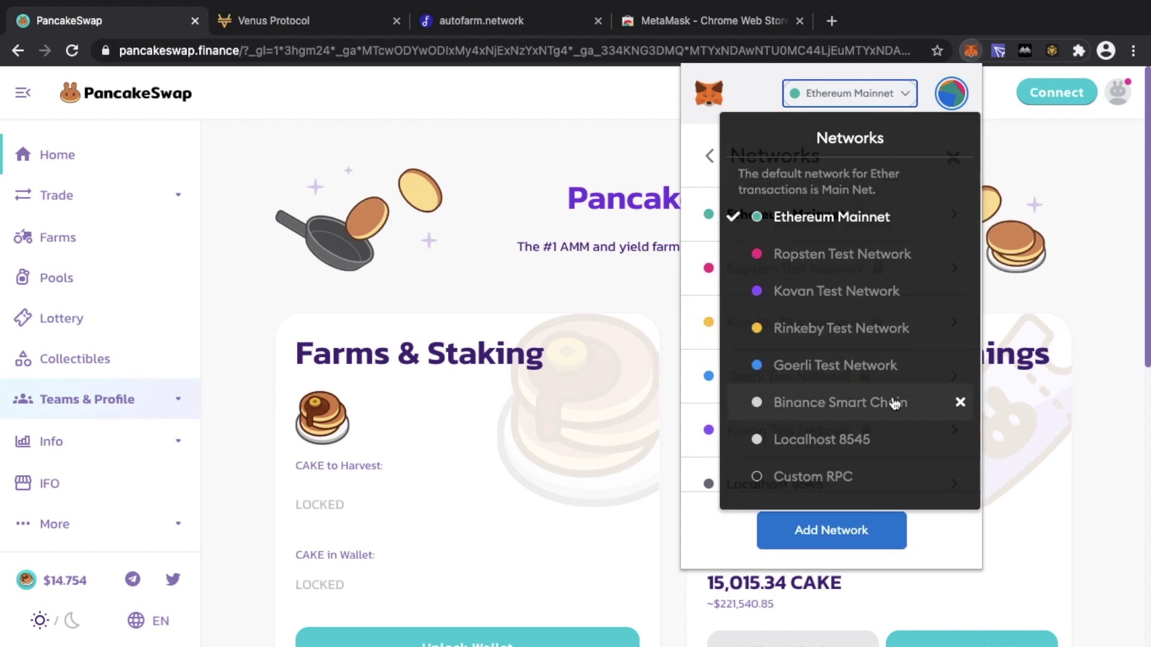
pyautogui.click(861, 402)
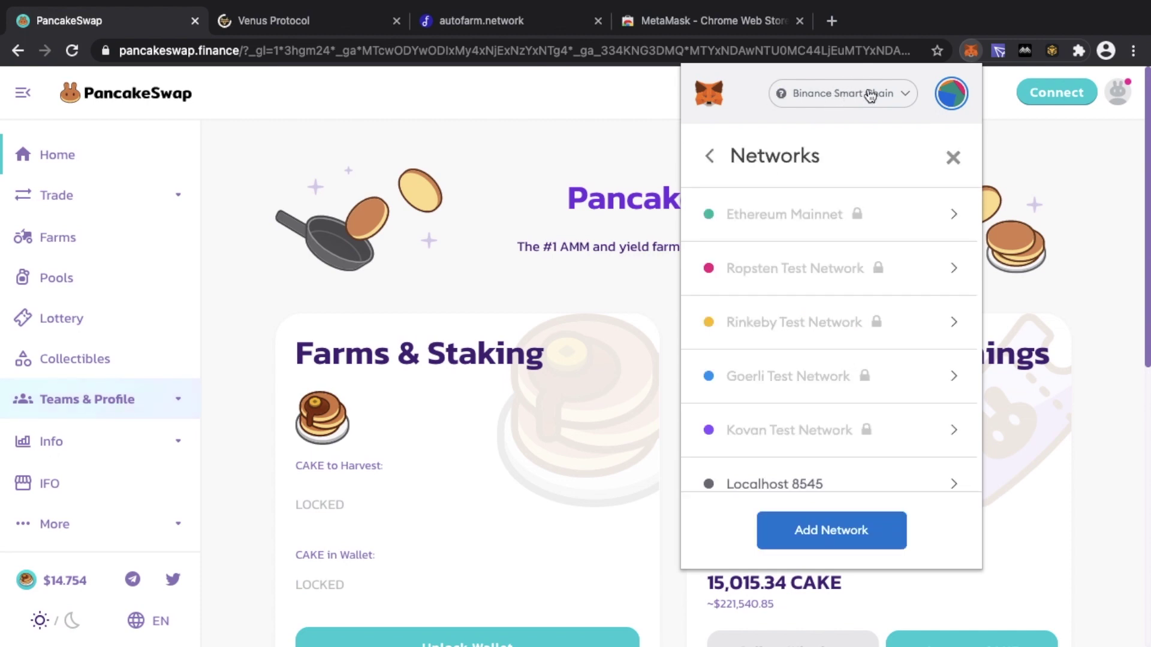
pyautogui.click(953, 157)
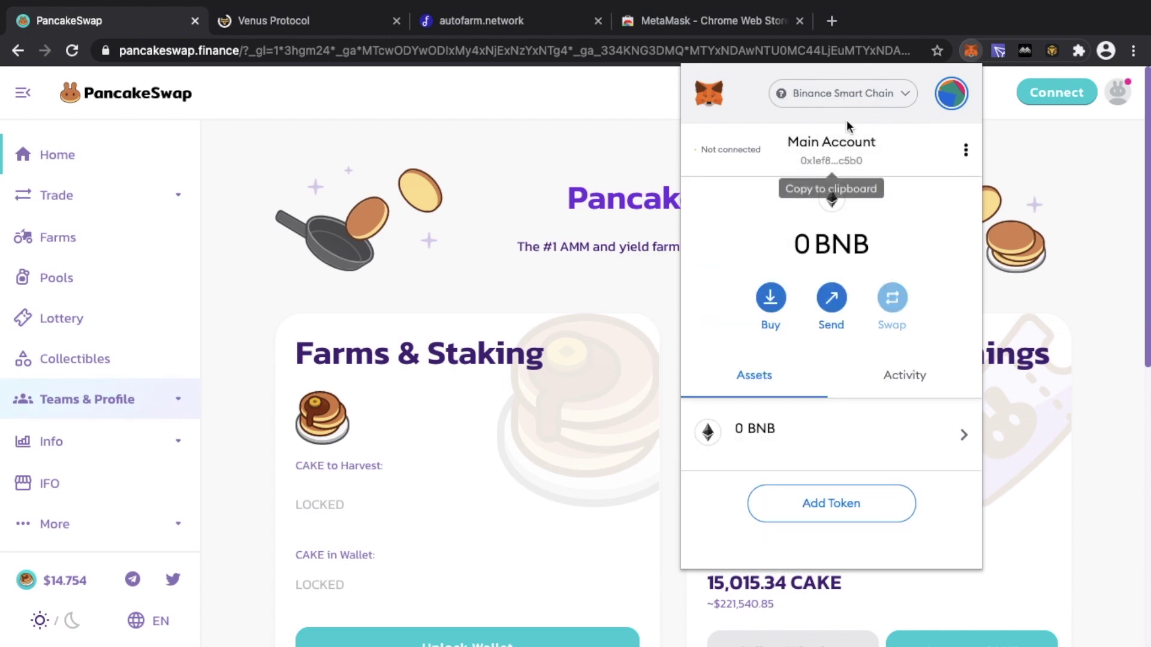
# Step: Open MetaMask's Import Account form and examine its import type options
pyautogui.click(953, 112)
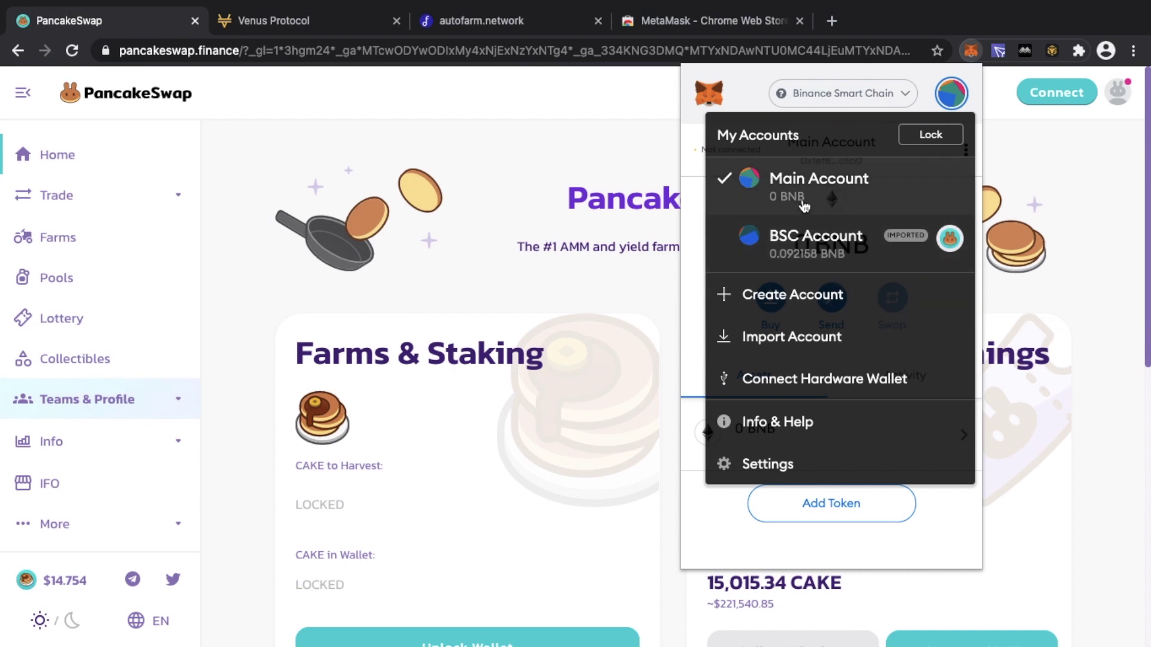
pyautogui.click(821, 333)
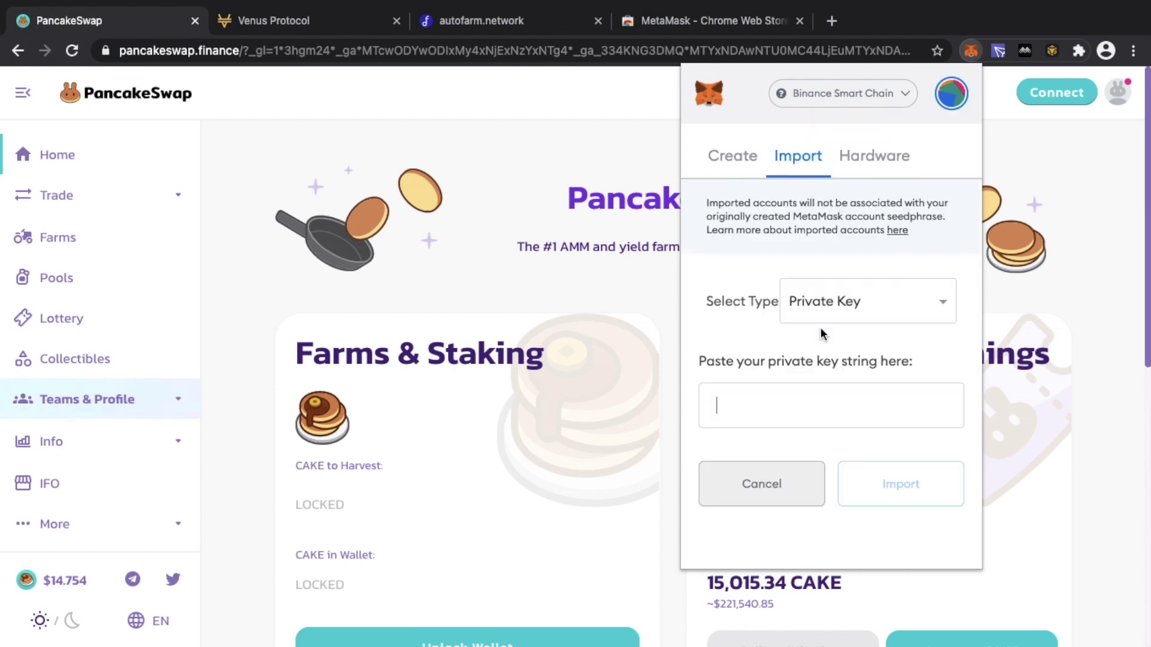
pyautogui.click(893, 311)
pyautogui.click(875, 334)
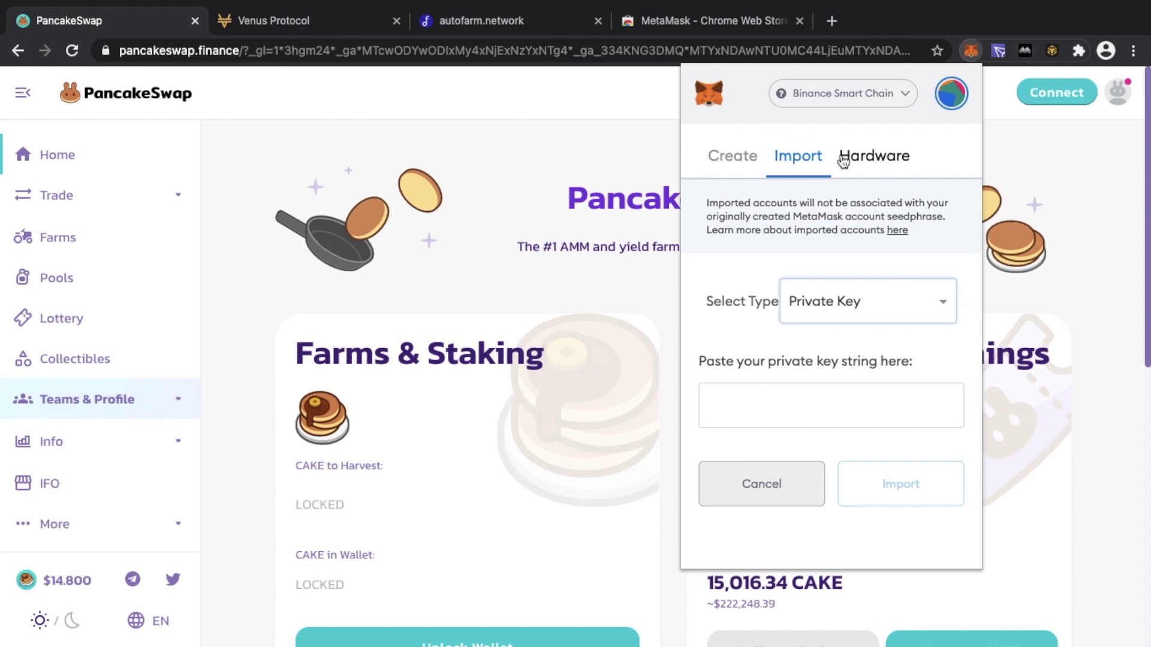
pyautogui.click(805, 106)
pyautogui.click(805, 106)
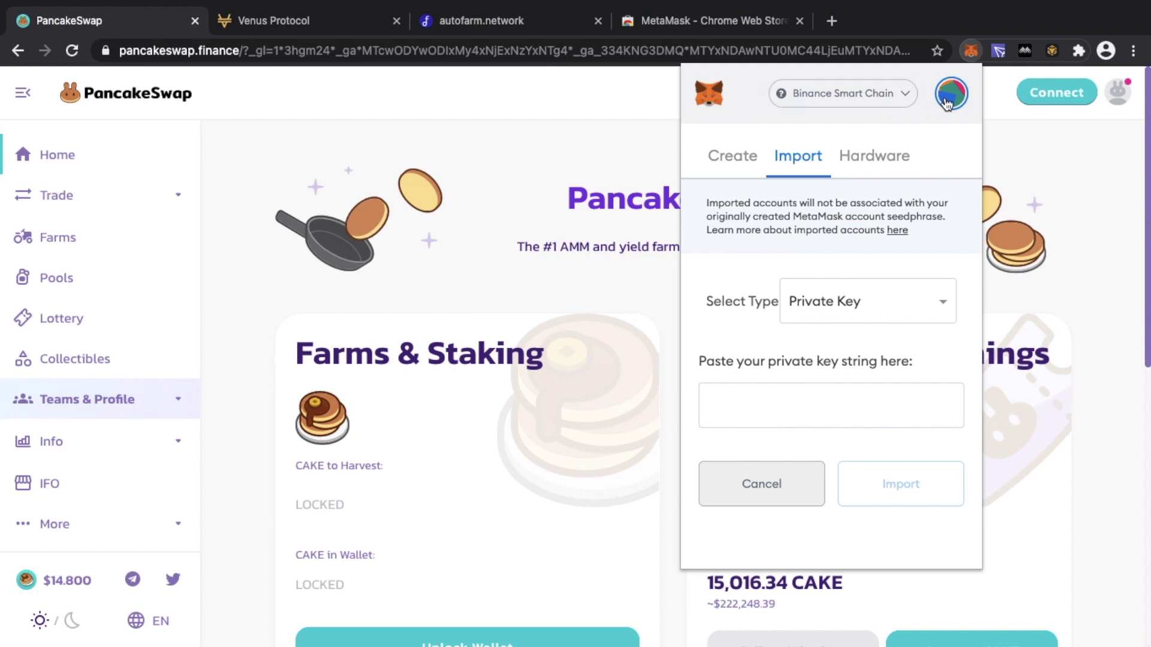
# Step: Switch the active MetaMask account to BSC Account and cancel the account import
pyautogui.click(948, 98)
pyautogui.click(812, 240)
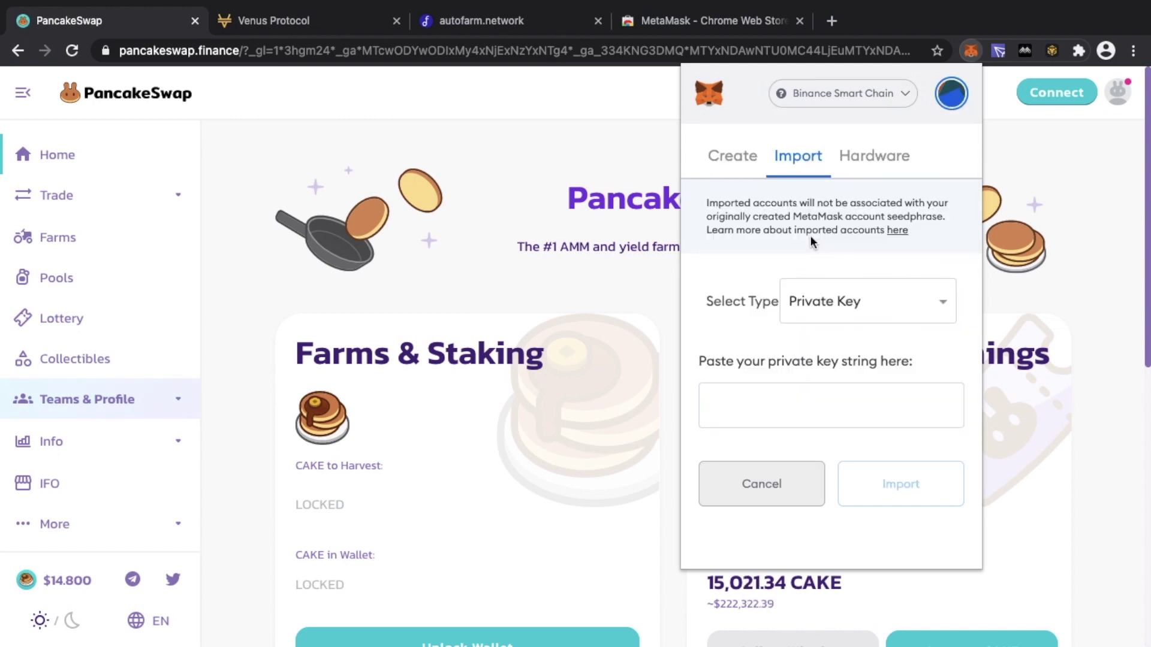
pyautogui.click(773, 489)
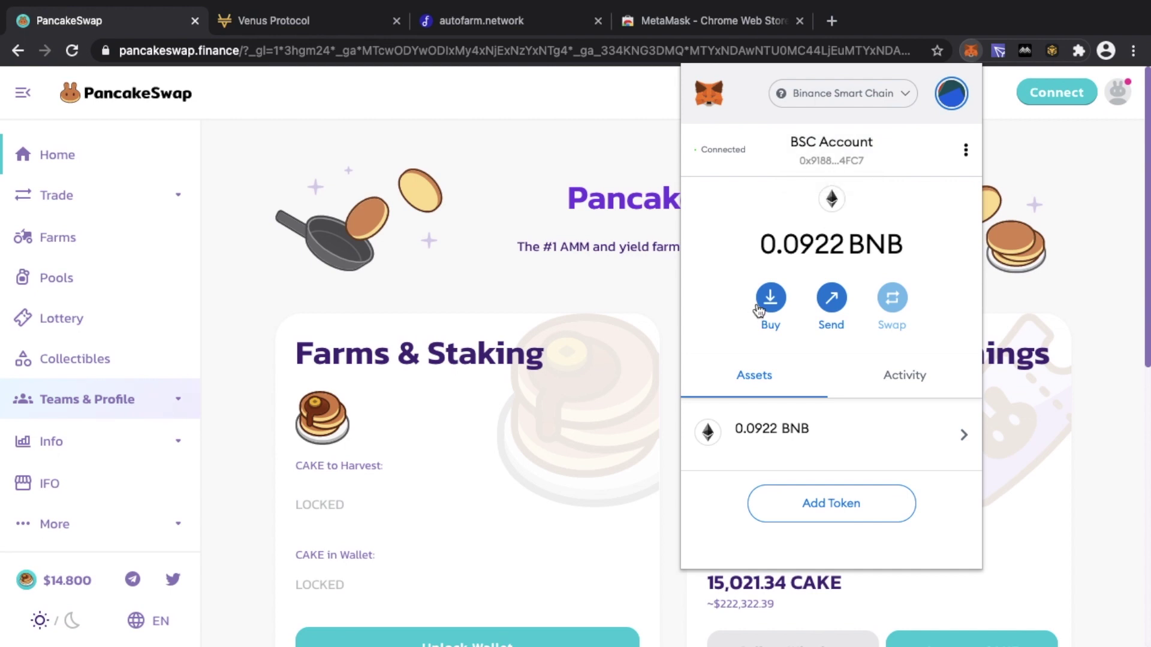
# Step: Reload PancakeSwap with the BSC account active and close the MetaMask Chrome Web Store page
pyautogui.click(512, 160)
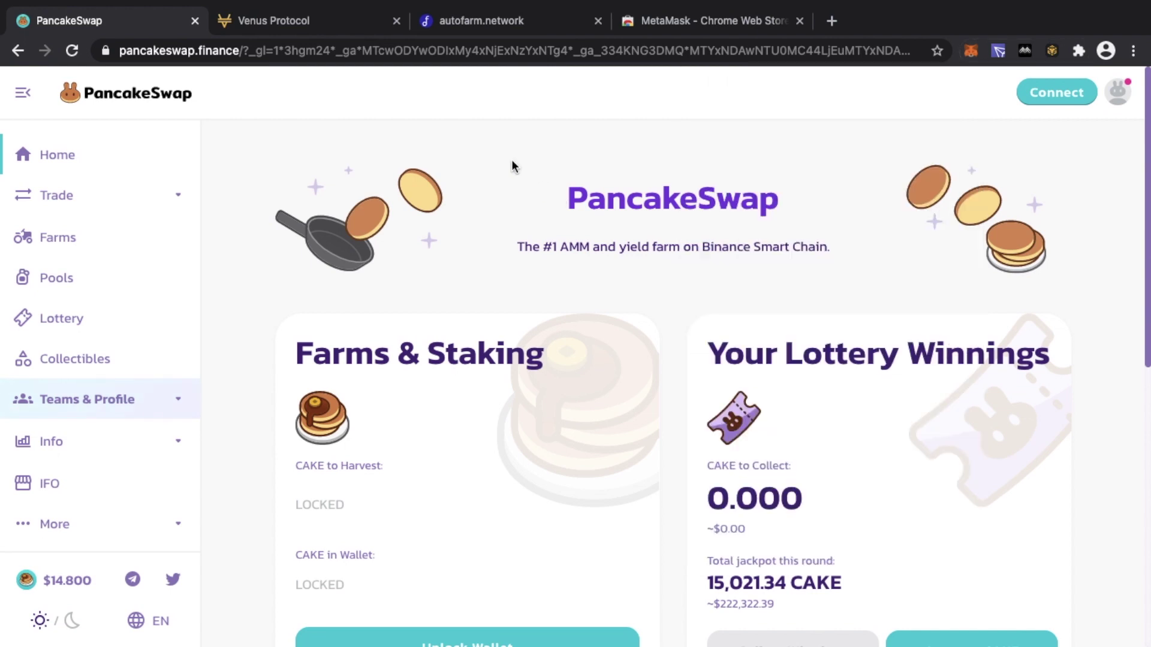
pyautogui.click(72, 50)
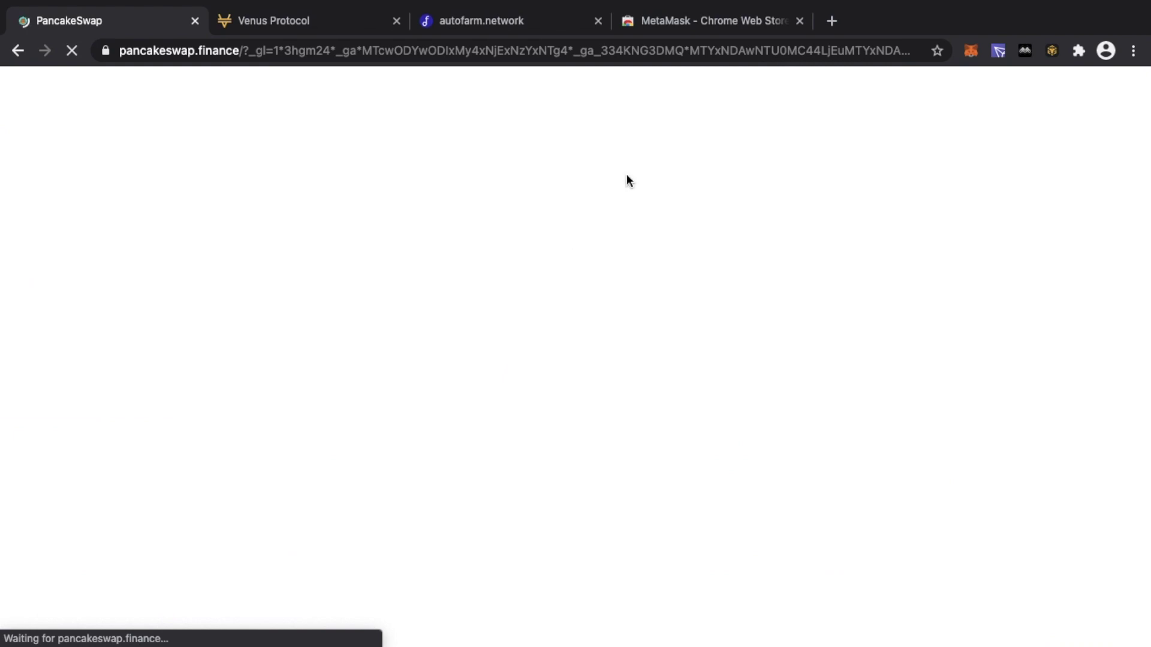
pyautogui.click(799, 20)
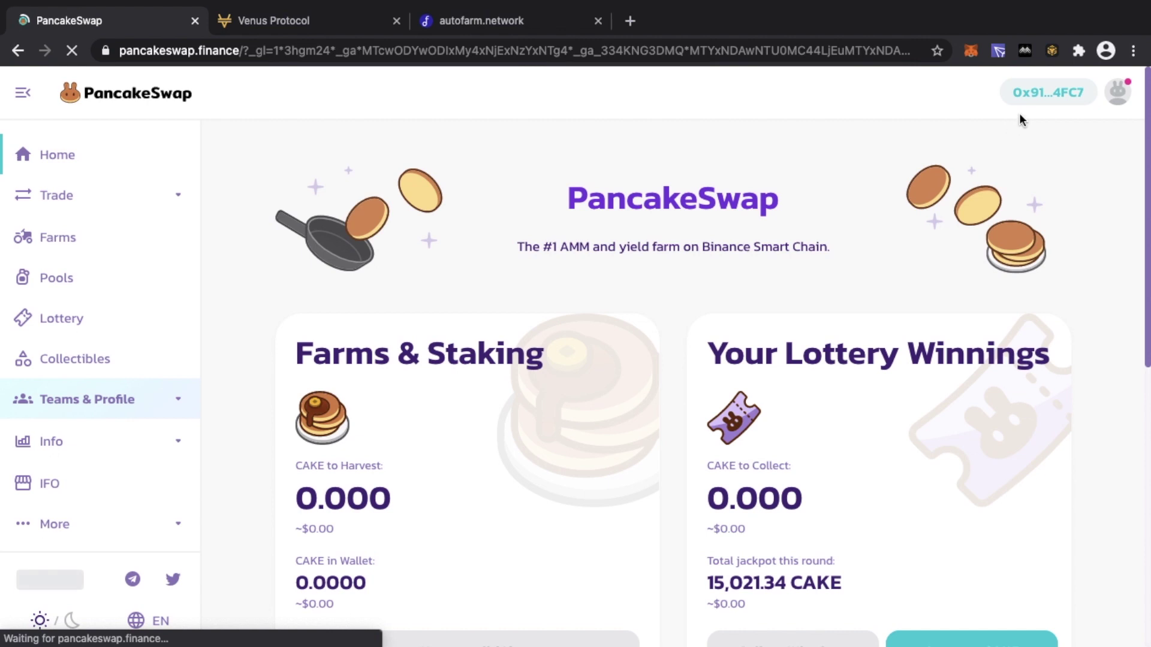
# Step: View the Venus Protocol dashboard and switch to autofarm.network
pyautogui.click(303, 21)
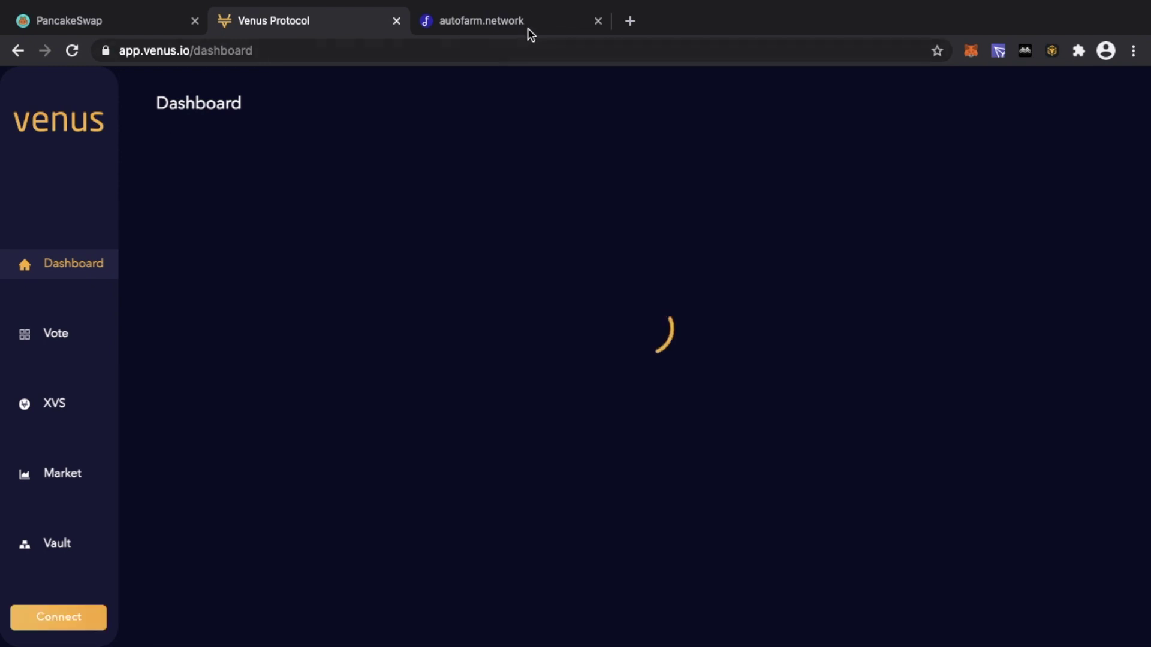
pyautogui.click(529, 24)
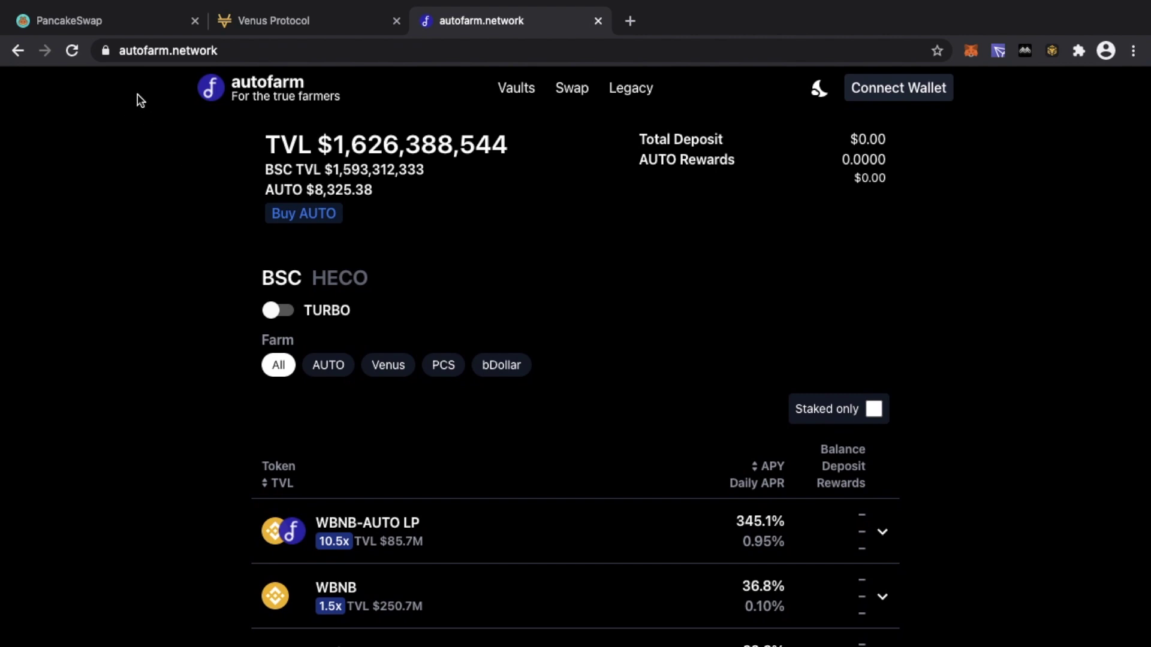
# Step: Try to connect autofarm.network through the MetaMask wallet option and cancel the wallet's unlock request
pyautogui.click(887, 90)
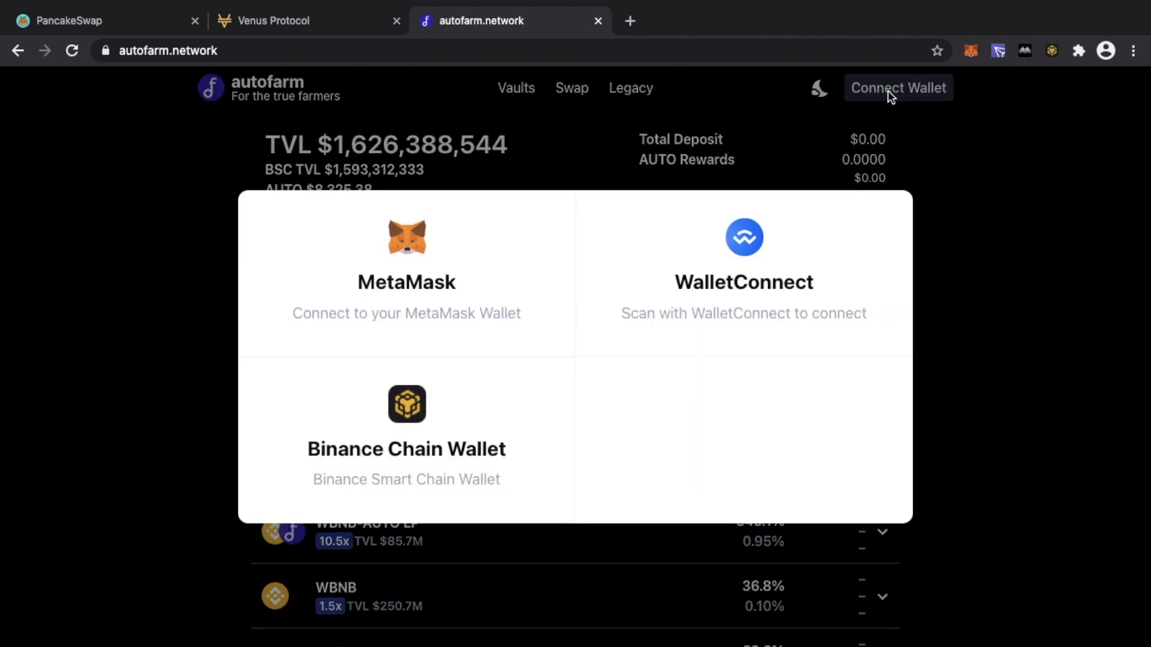
pyautogui.click(412, 263)
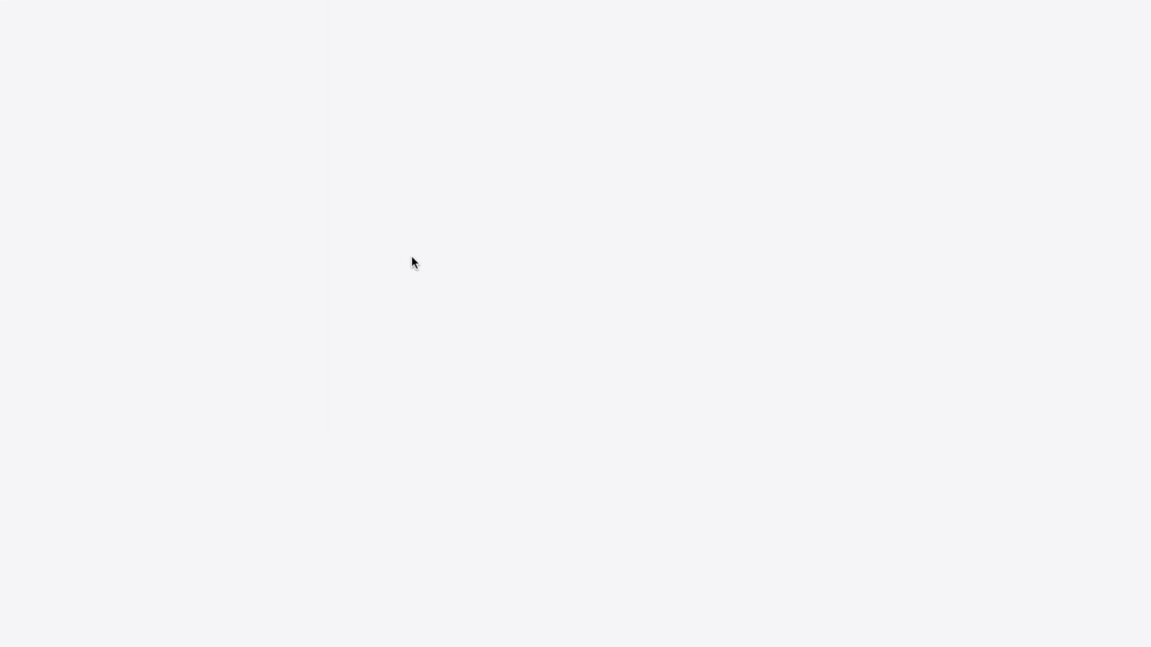
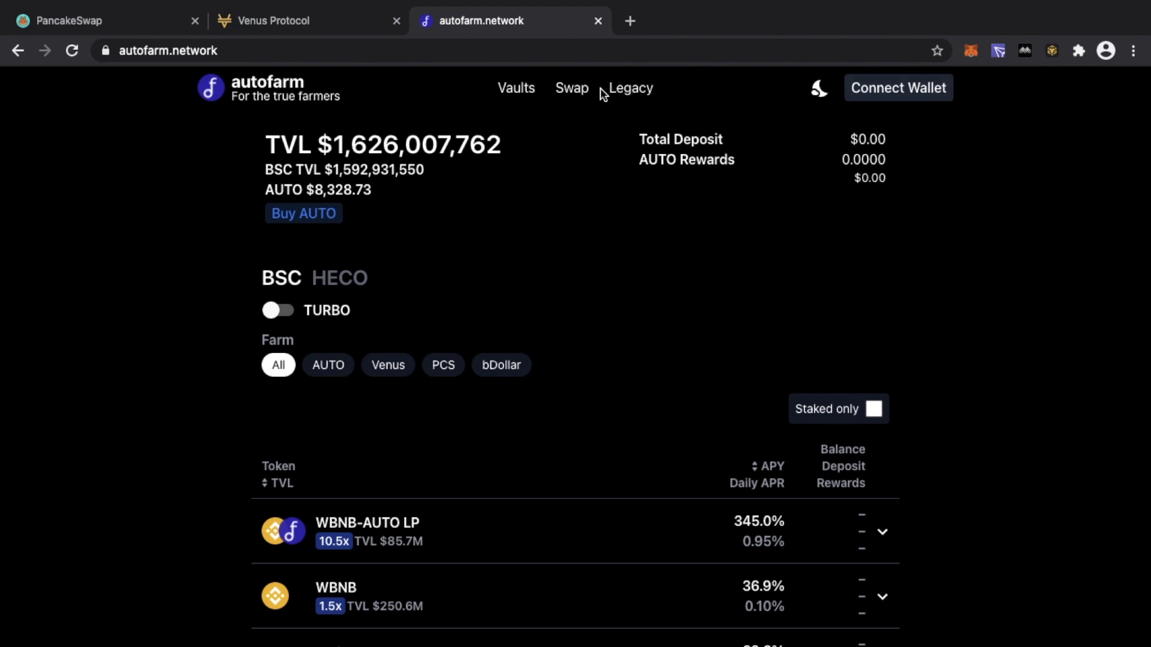
pyautogui.click(861, 95)
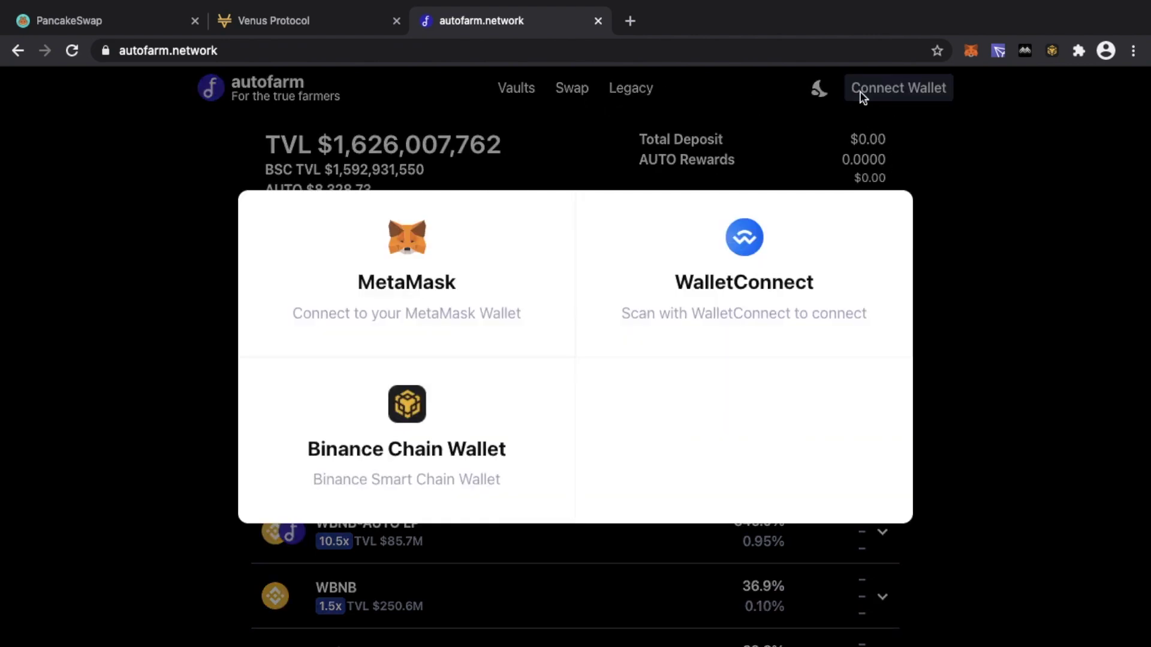
pyautogui.click(395, 246)
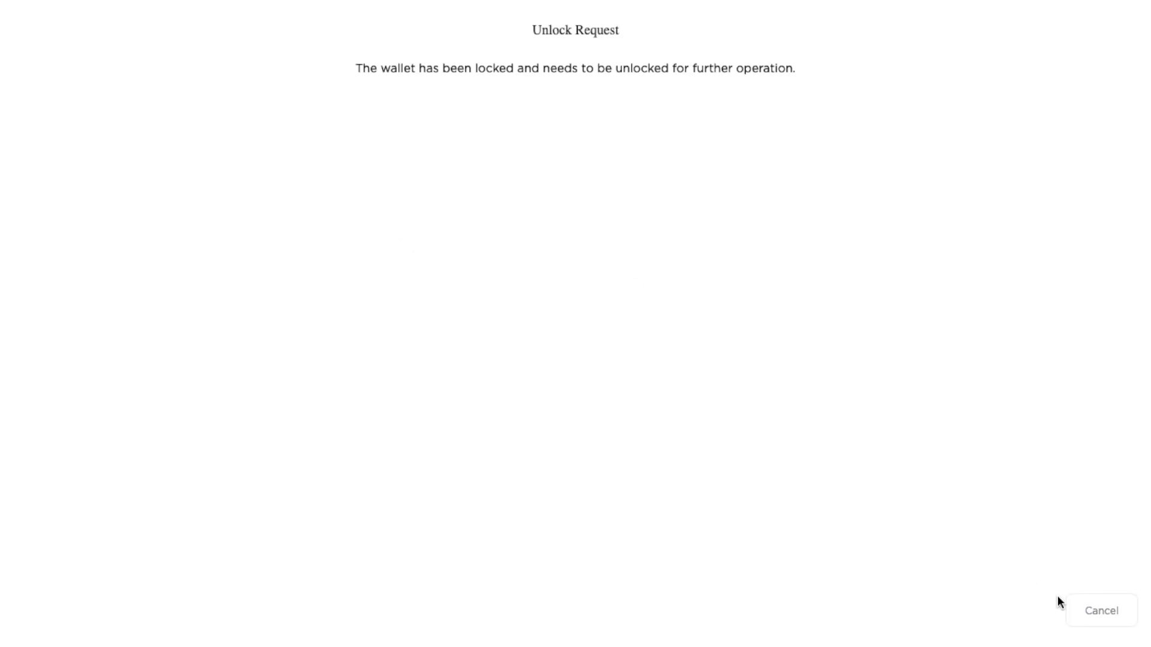
pyautogui.click(1094, 615)
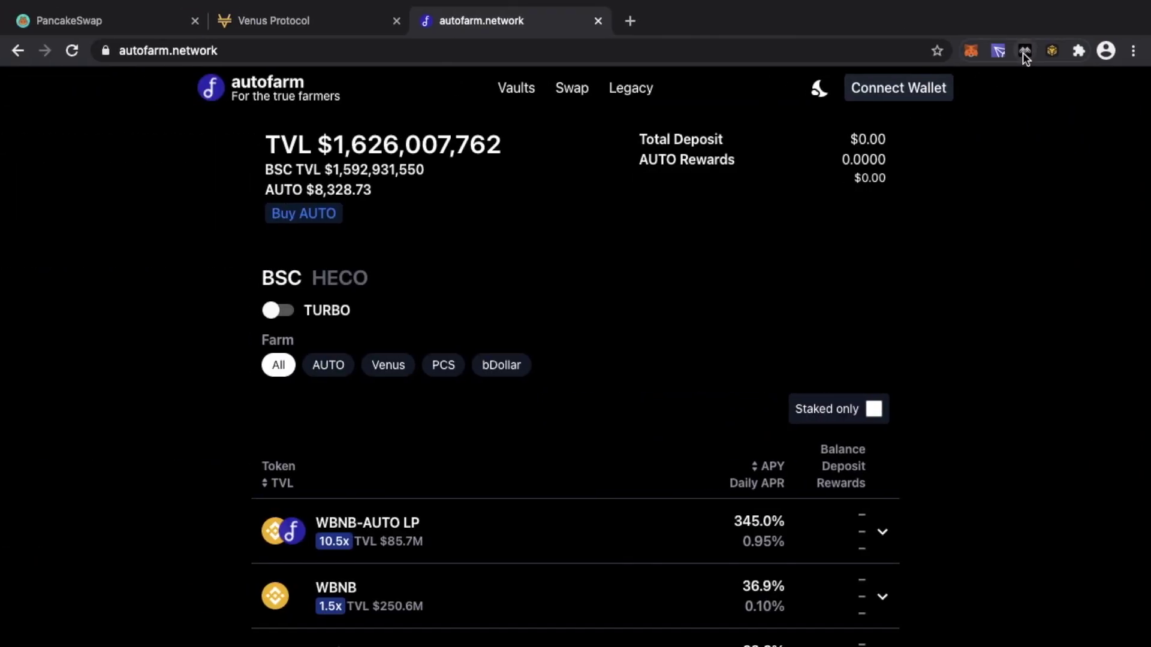
# Step: Unlock the Math Wallet extension with its unlock password and close its window
pyautogui.click(1022, 52)
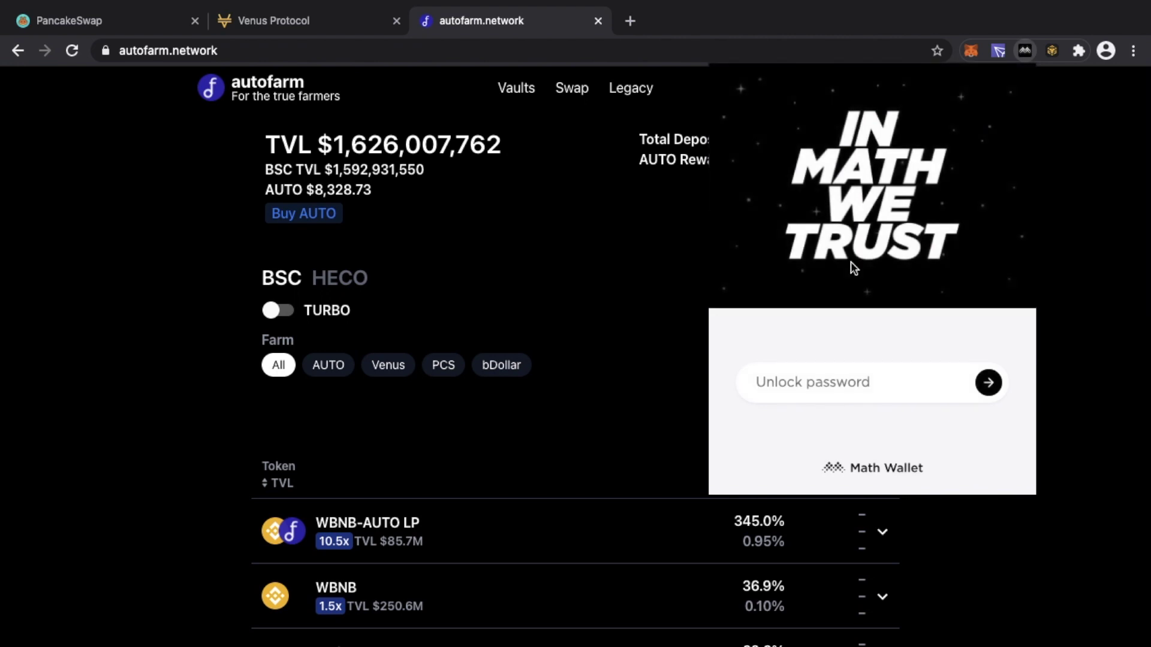
pyautogui.click(786, 390)
pyautogui.write('a••••••••••••')
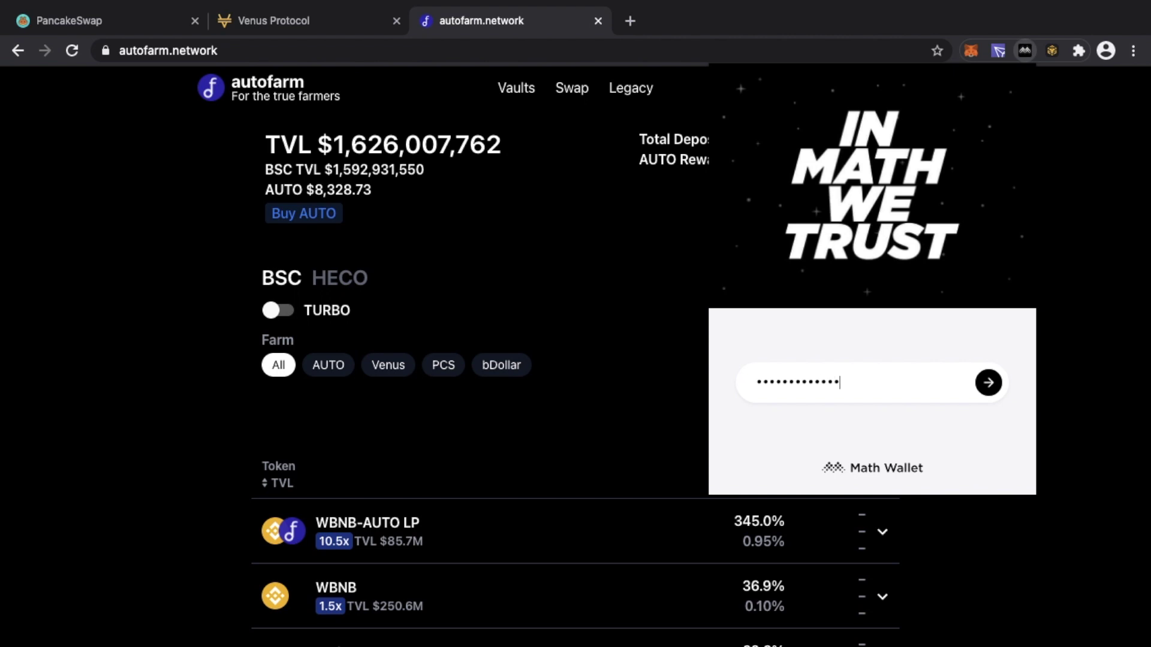
pyautogui.press('Return')
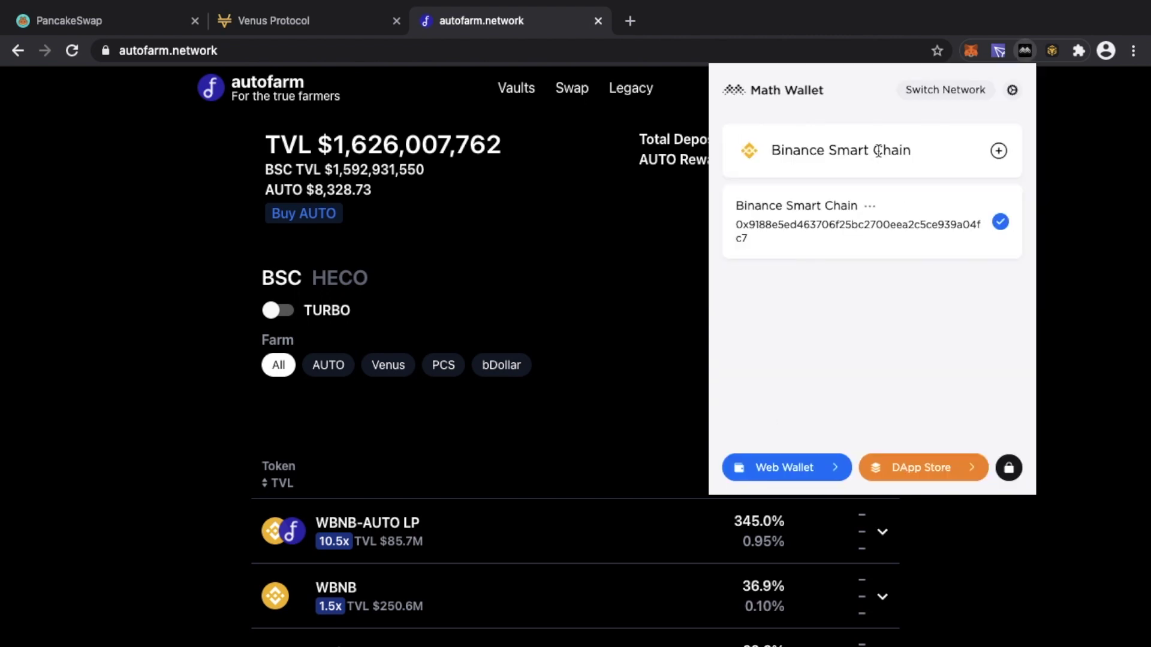
pyautogui.click(1073, 226)
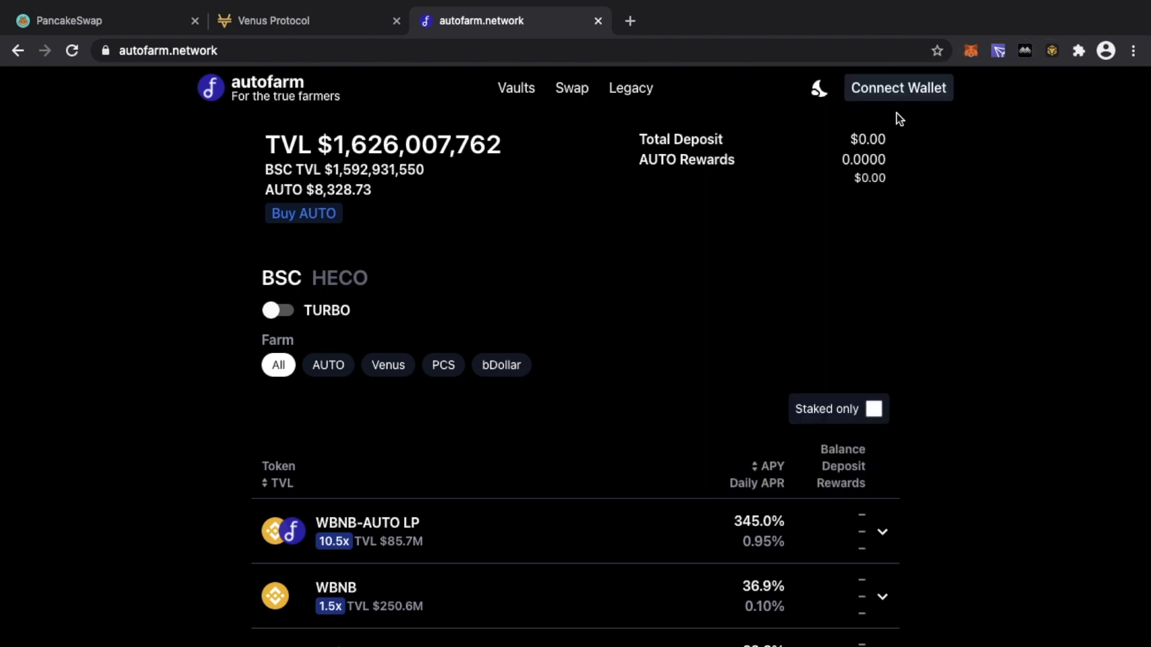
# Step: Reload autofarm.network, connect the wallet through the MetaMask option and look over the listed vaults
pyautogui.click(72, 50)
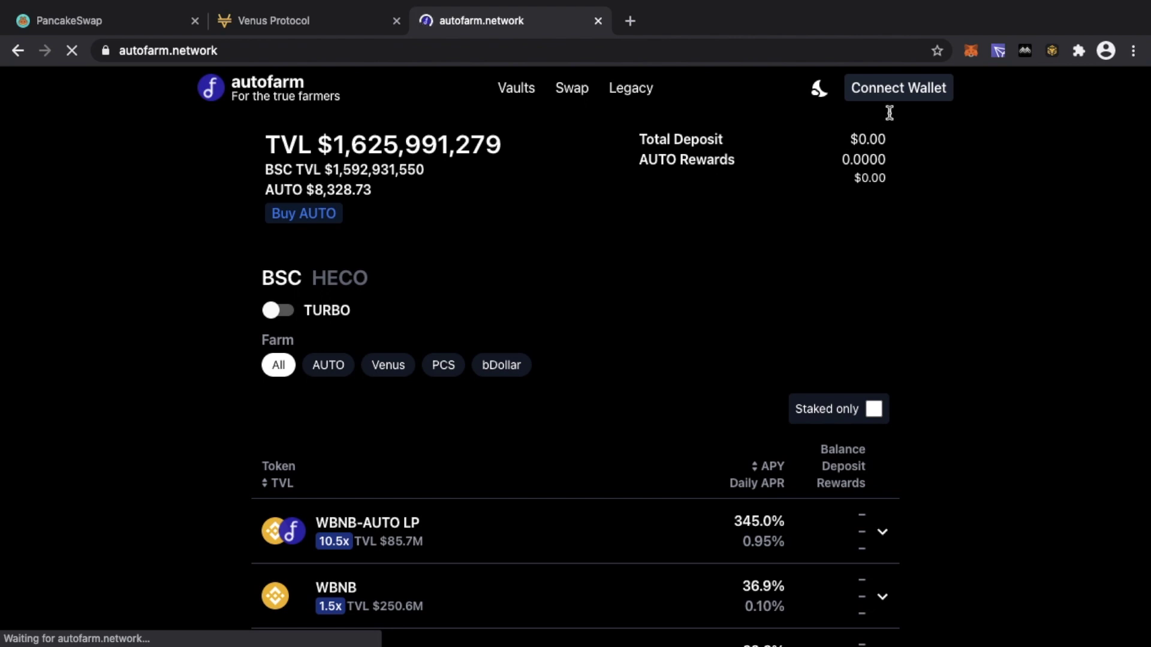
pyautogui.click(922, 101)
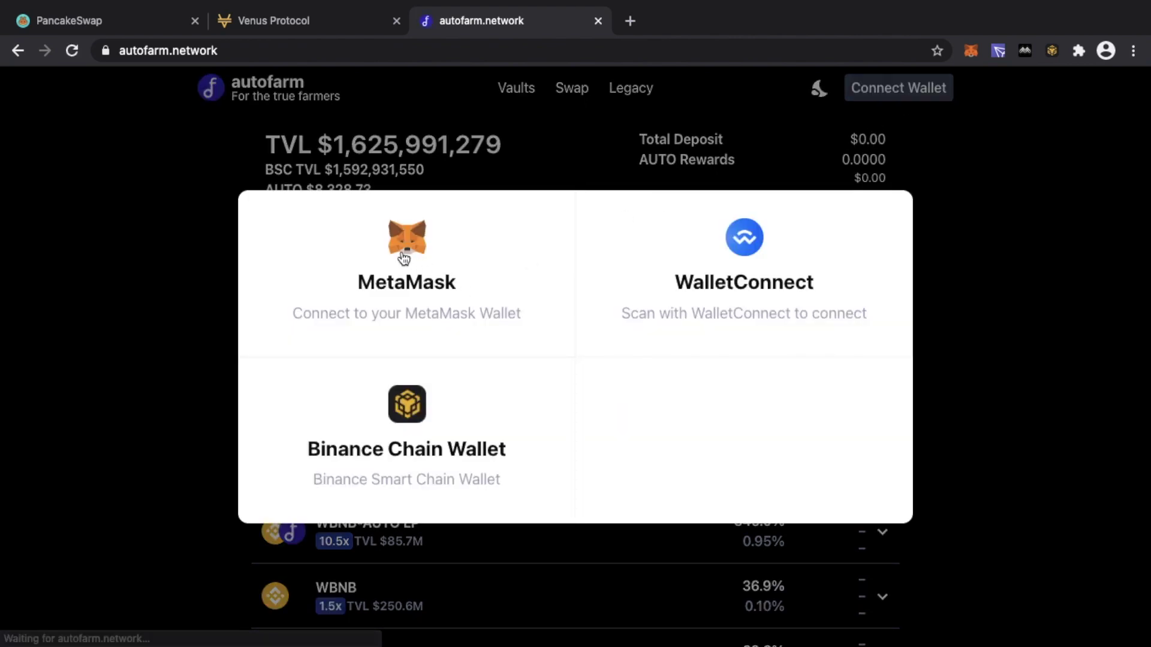
pyautogui.click(402, 250)
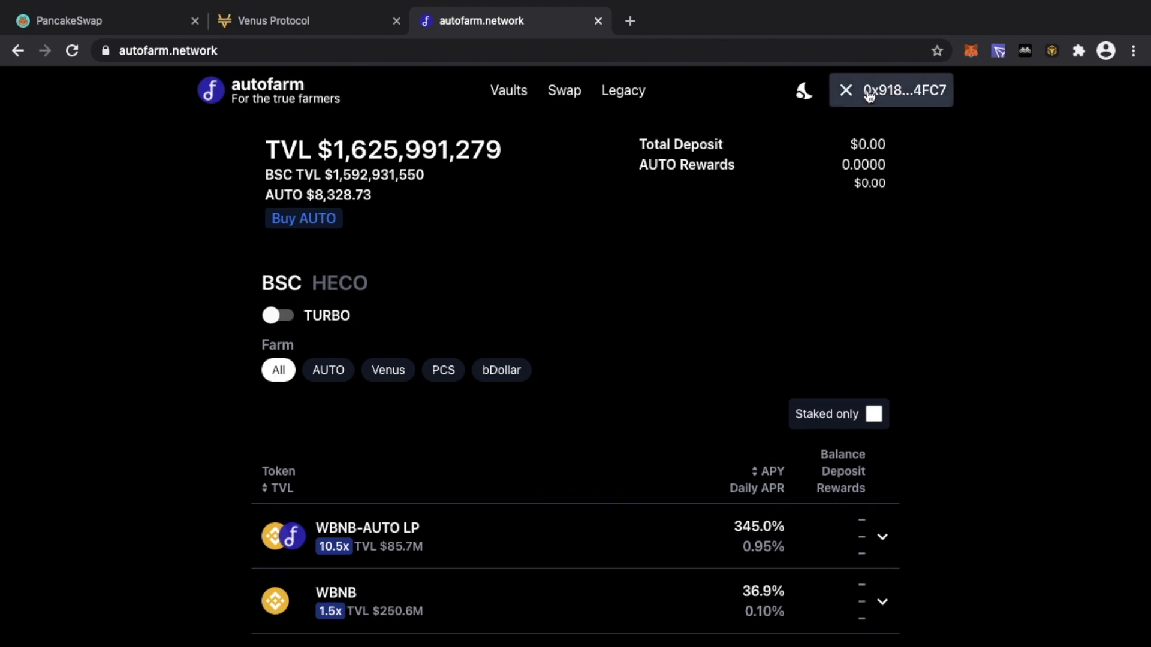
pyautogui.scroll(-2, 793, 285)
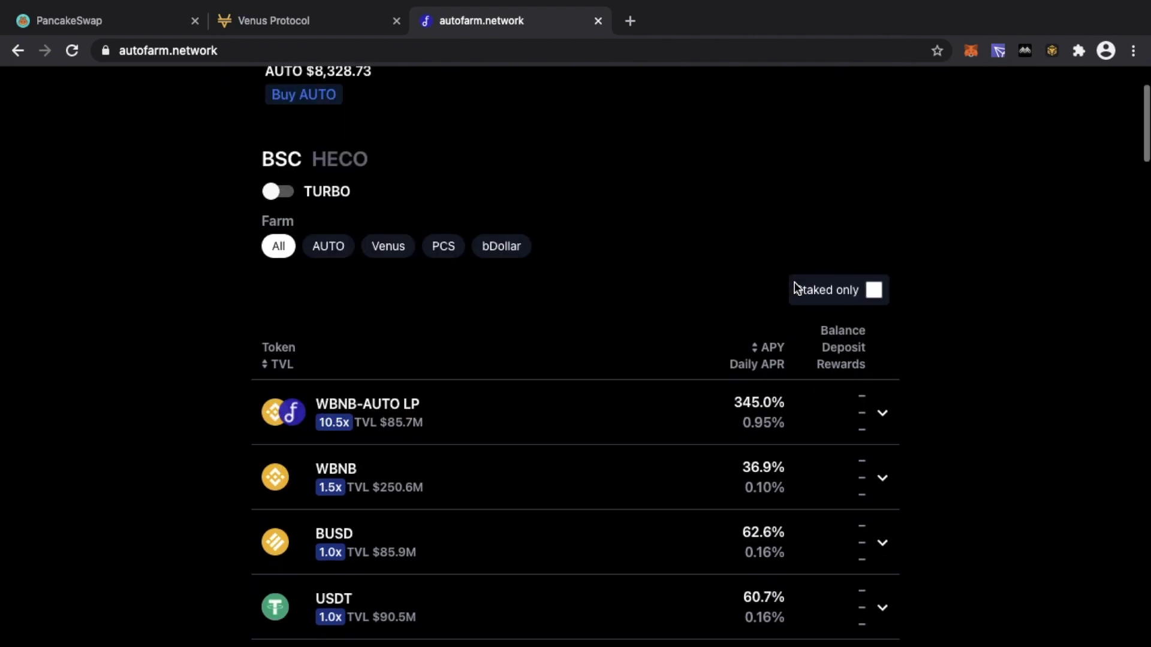
pyautogui.scroll(2, 585, 388)
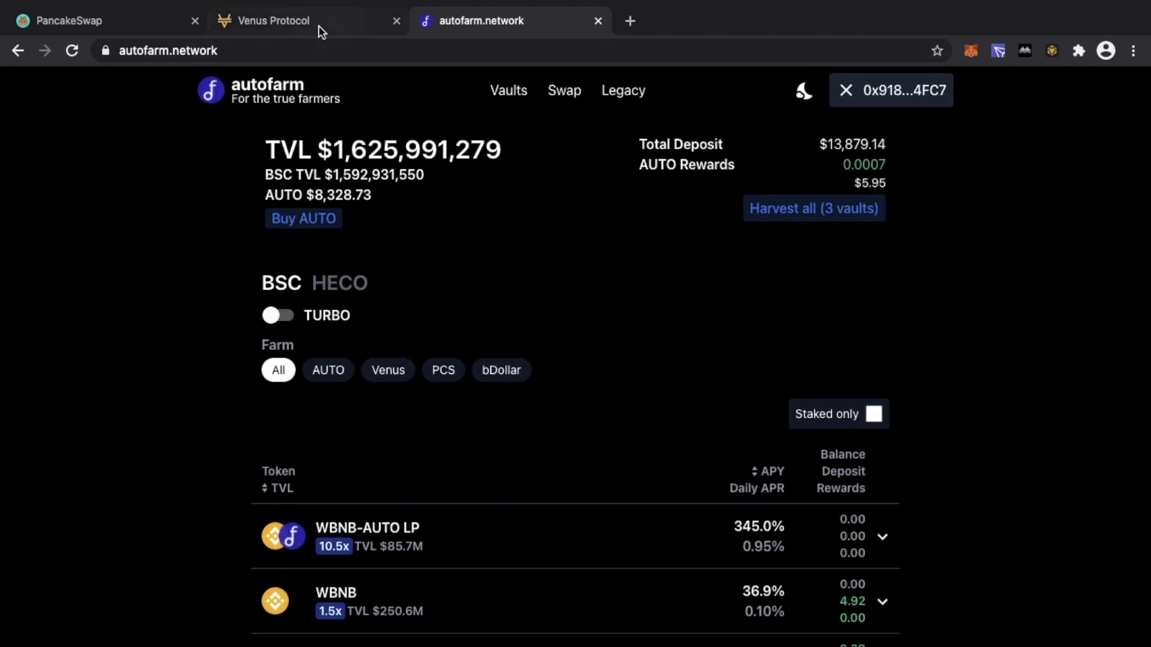
# Step: Return from Venus to PancakeSwap, open its token Exchange page and connect the wallet through the Metamask option
pyautogui.click(320, 25)
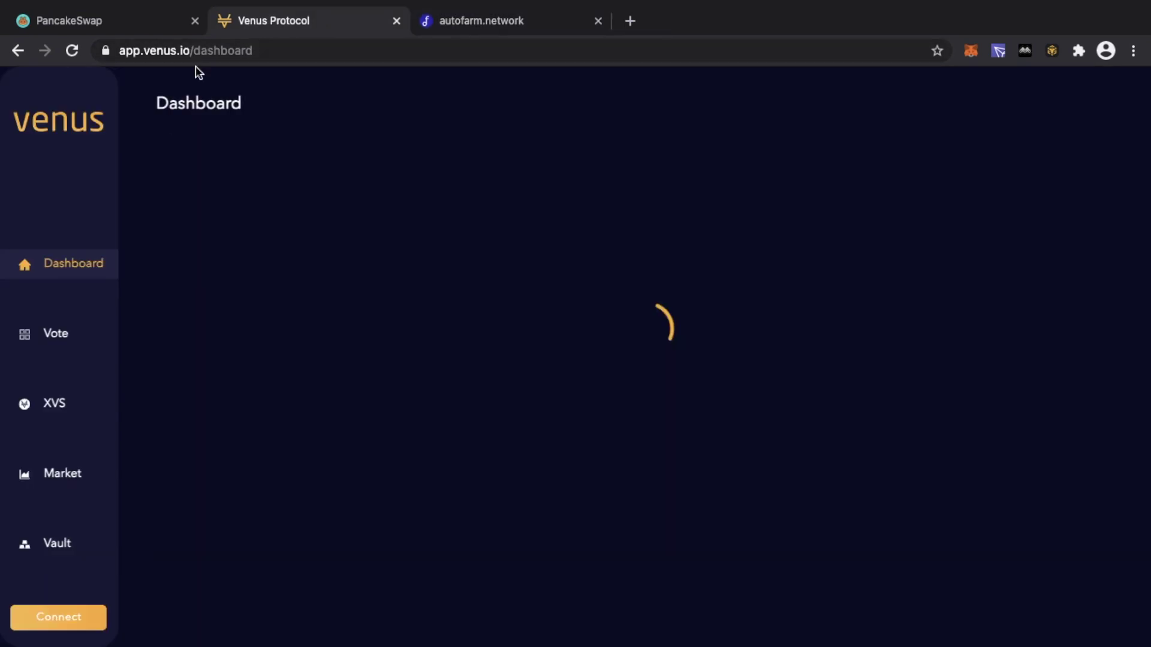
pyautogui.click(127, 20)
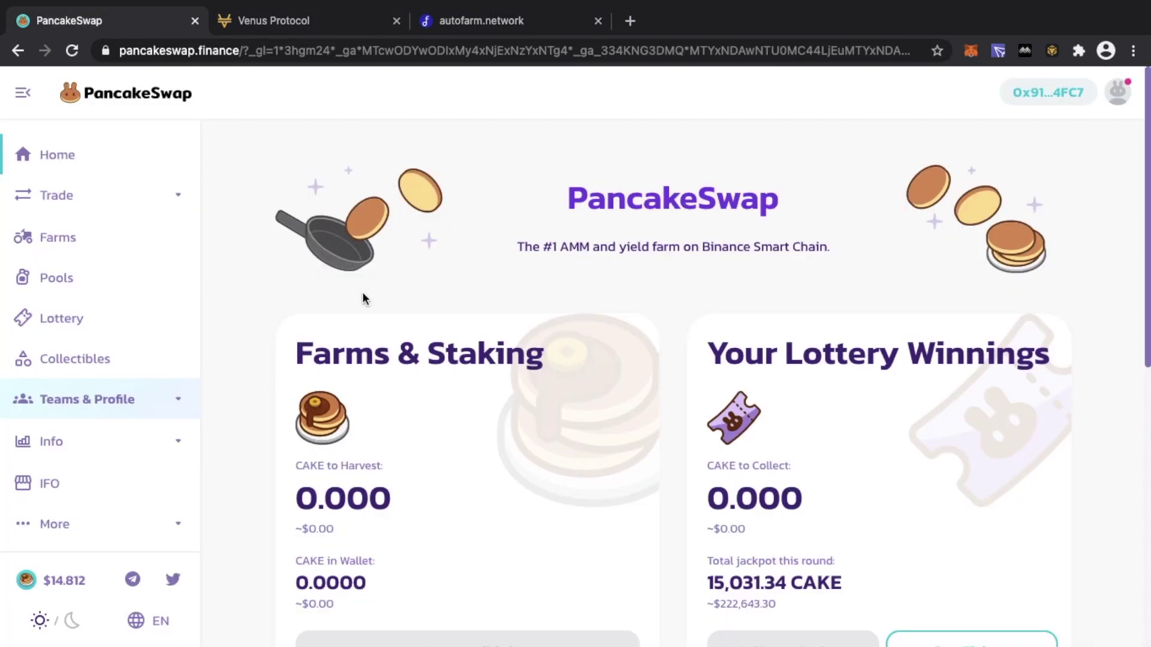
pyautogui.click(108, 207)
pyautogui.click(109, 243)
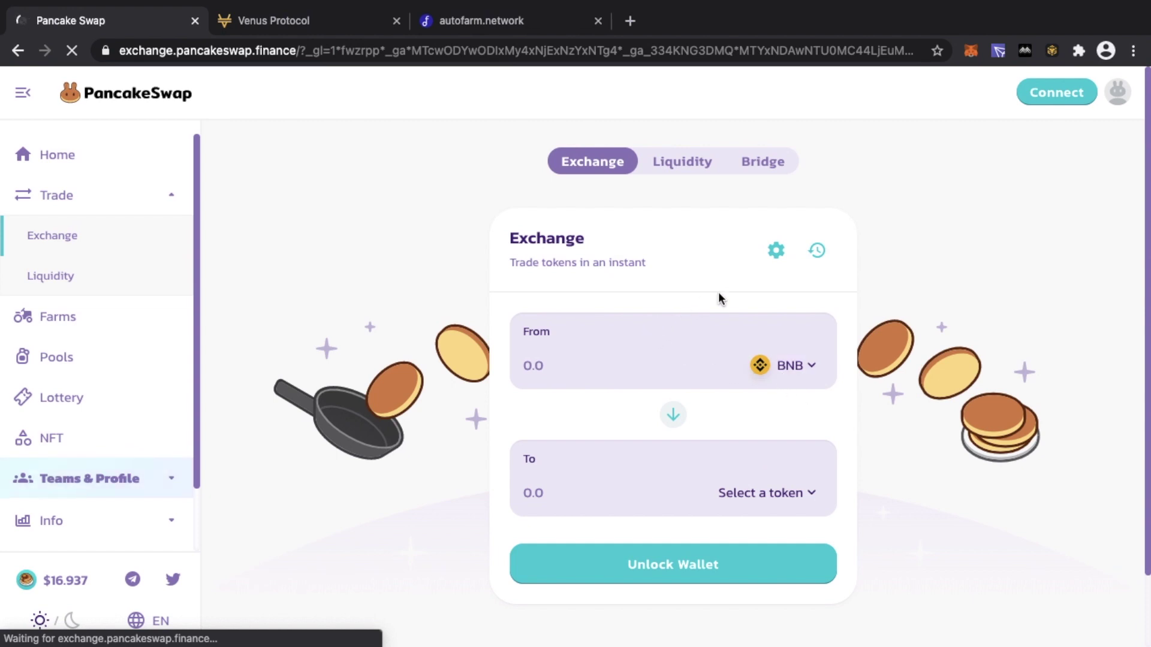
pyautogui.click(1053, 100)
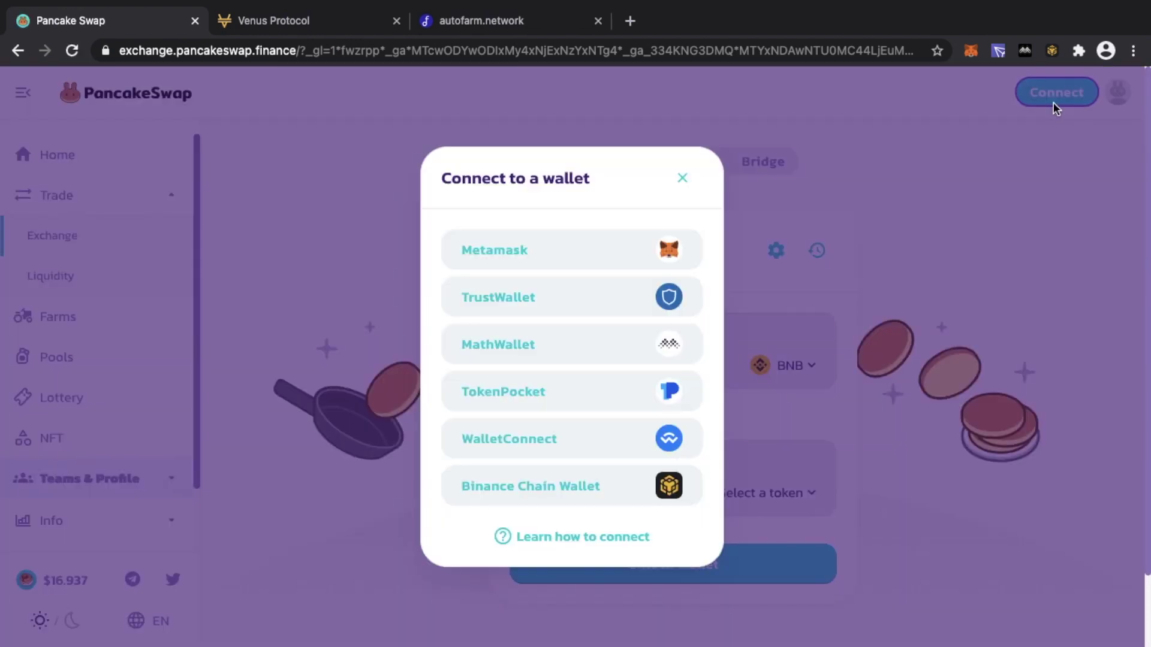
pyautogui.click(620, 258)
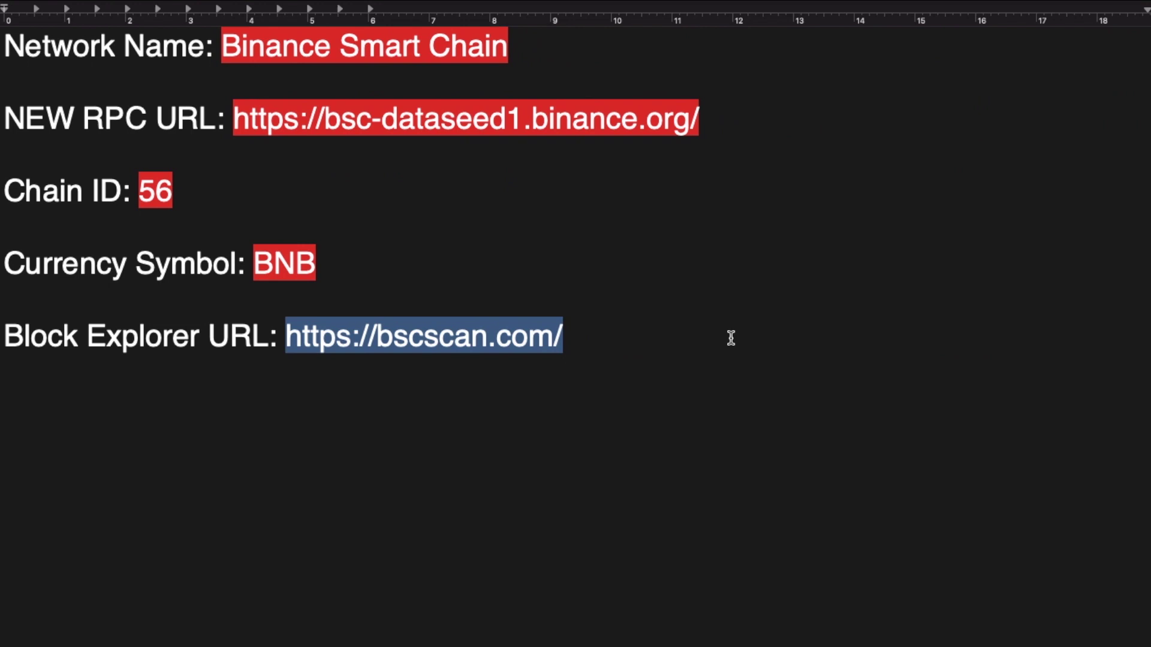
# Step: Review the Binance Smart Chain network settings notes and look over the BSC account and its address in MetaMask
pyautogui.click(733, 332)
pyautogui.hotkey('ctrl', 'Left')
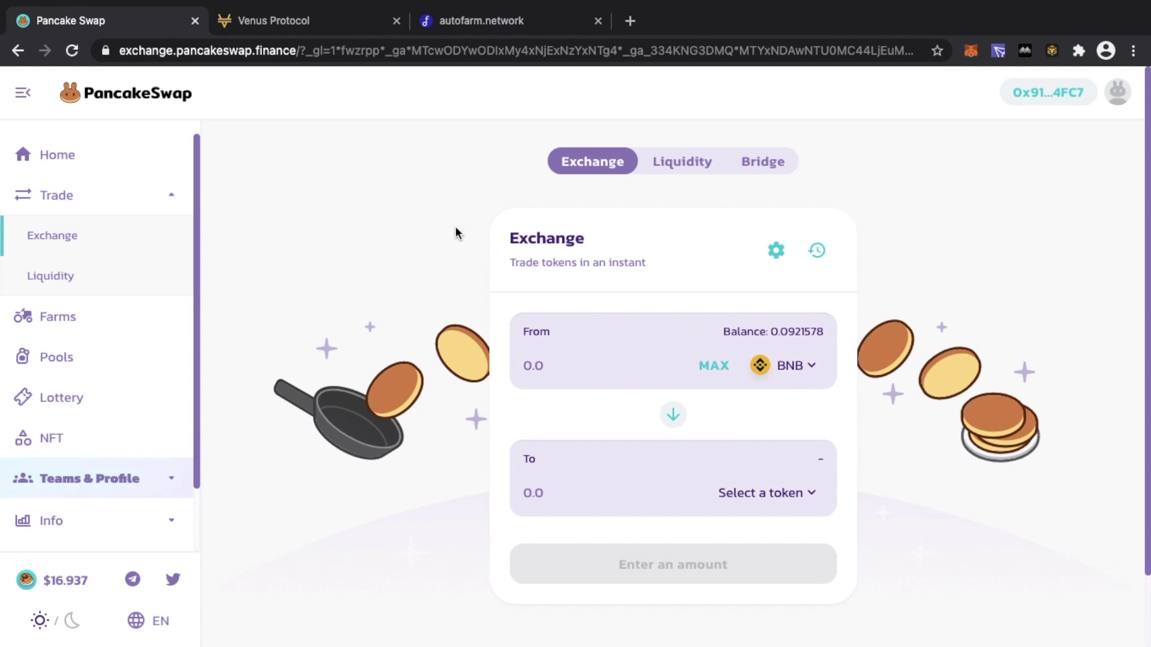
pyautogui.click(971, 51)
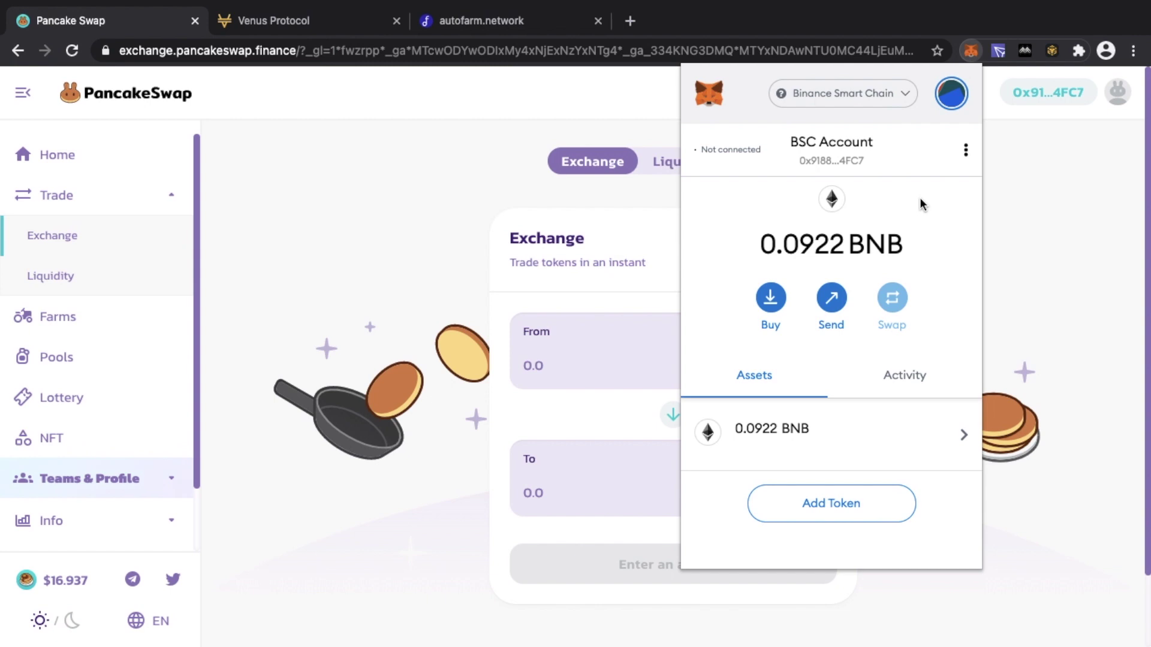
pyautogui.click(844, 161)
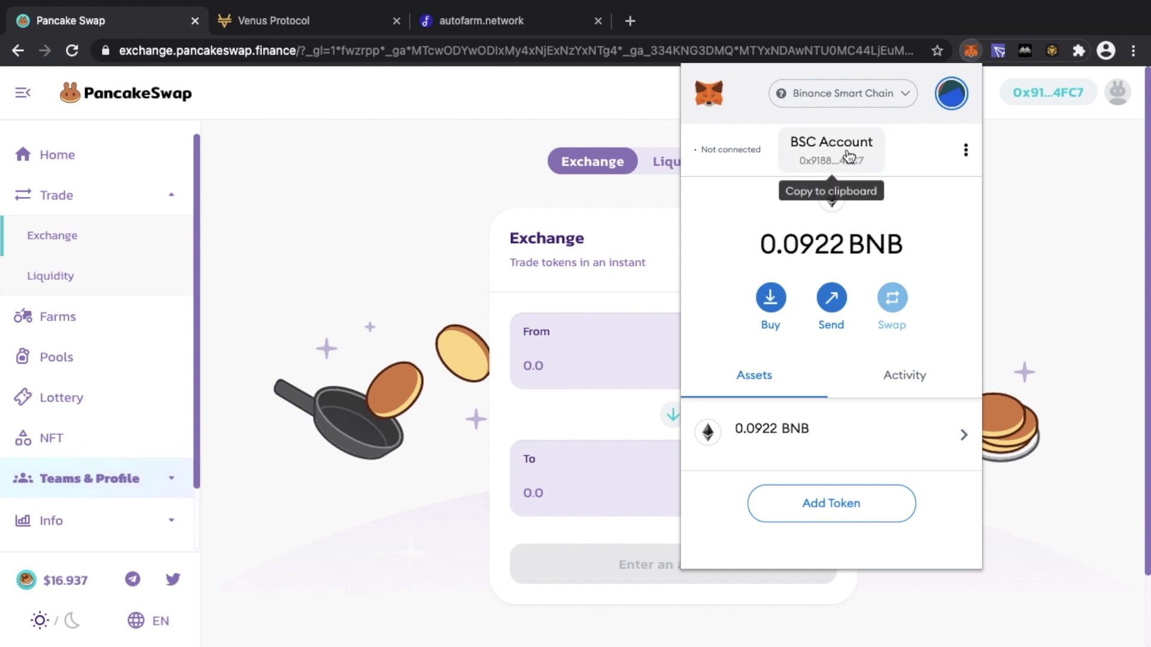
pyautogui.click(368, 276)
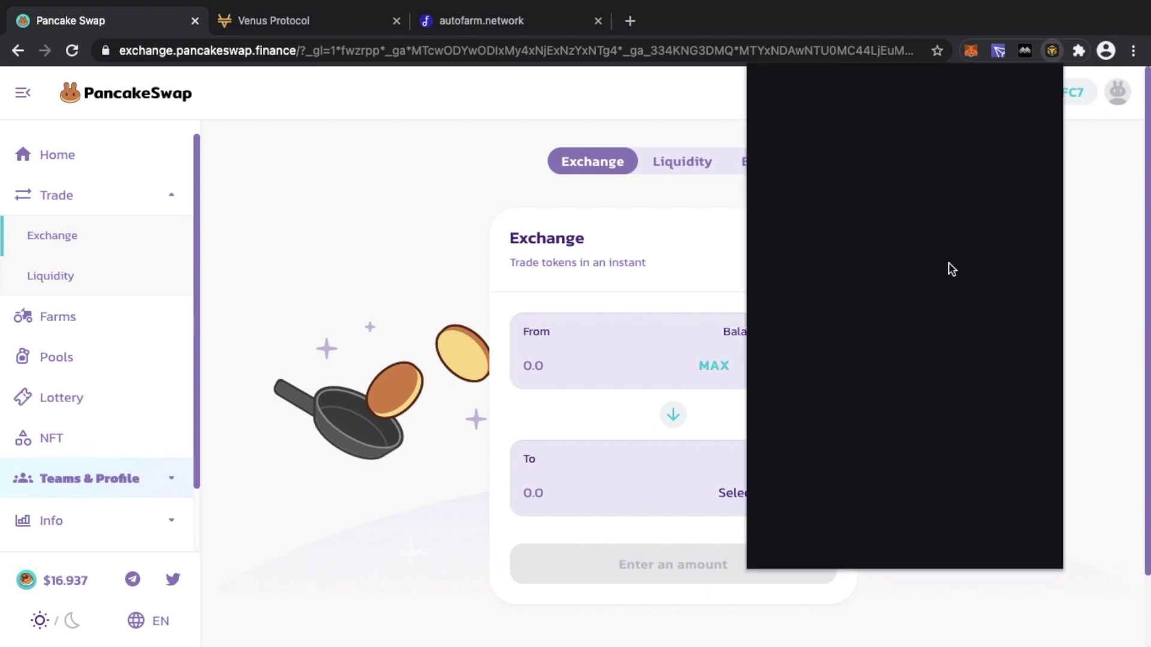
# Step: Unlock the Binance Chain Wallet extension with its wallet password
pyautogui.click(833, 420)
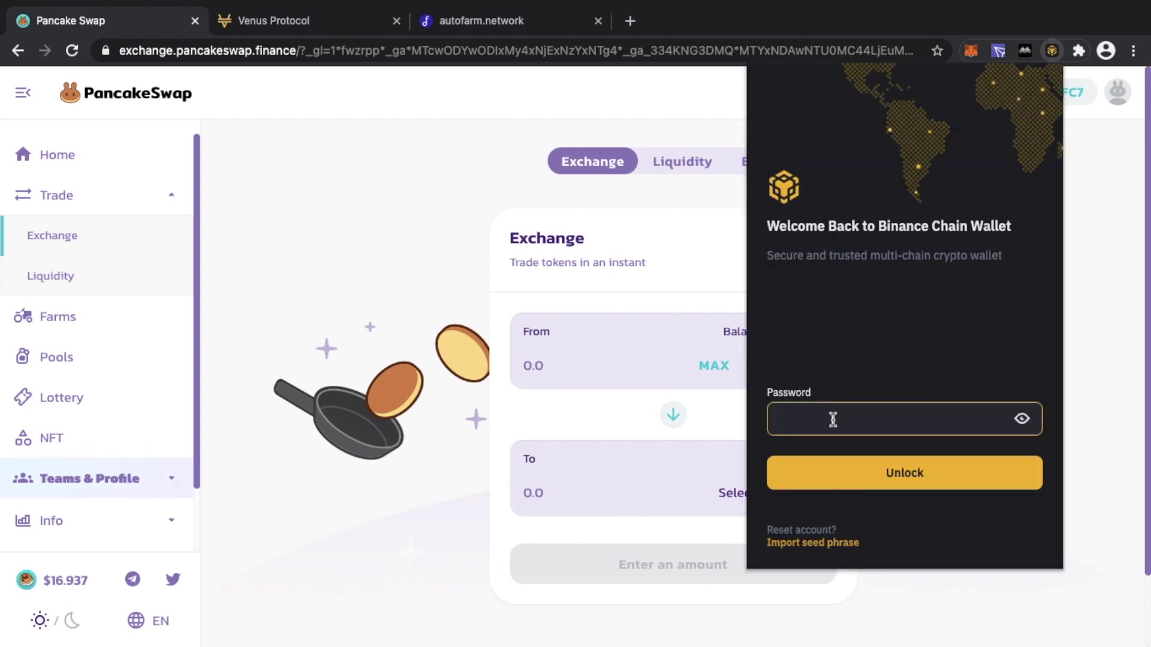
pyautogui.write('•••••••••••••')
pyautogui.press('Return')
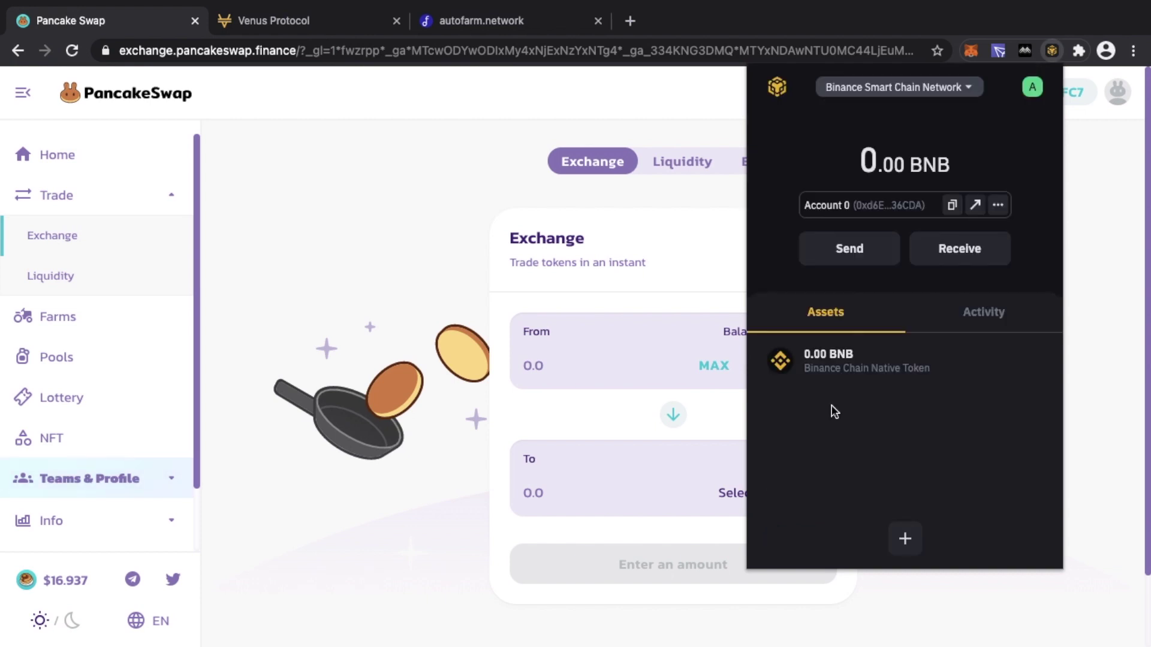
# Step: Switch the Binance wallet to Binance Chain Network and back to Binance Smart Chain Network, and copy the Smart Chain account address
pyautogui.click(894, 88)
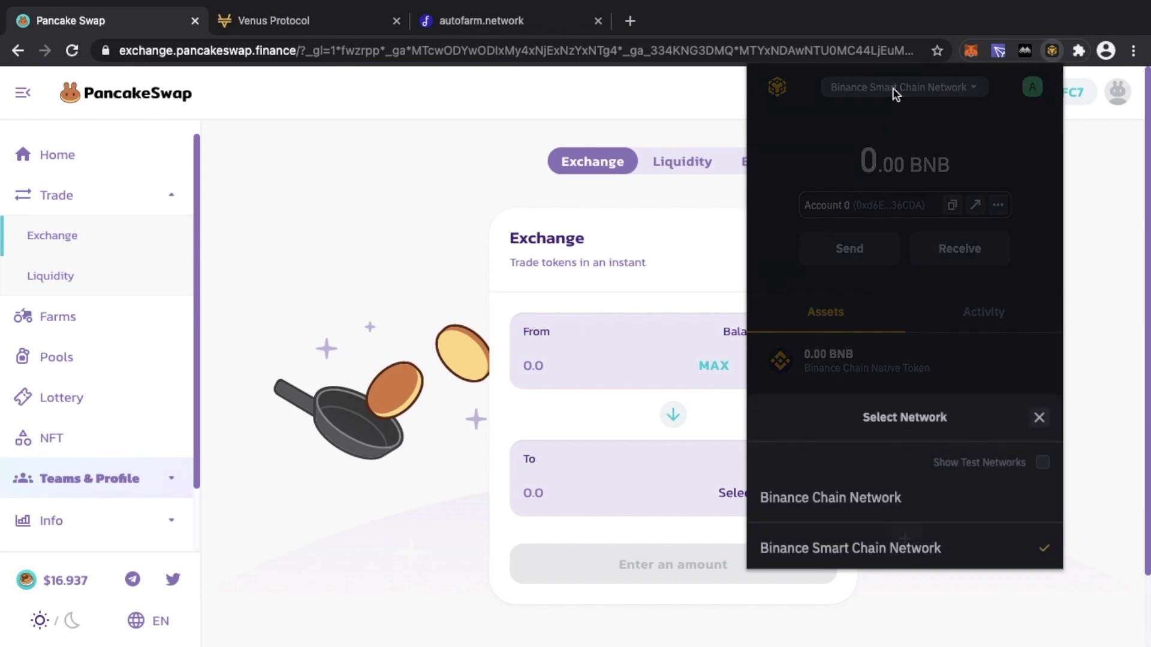
pyautogui.click(880, 441)
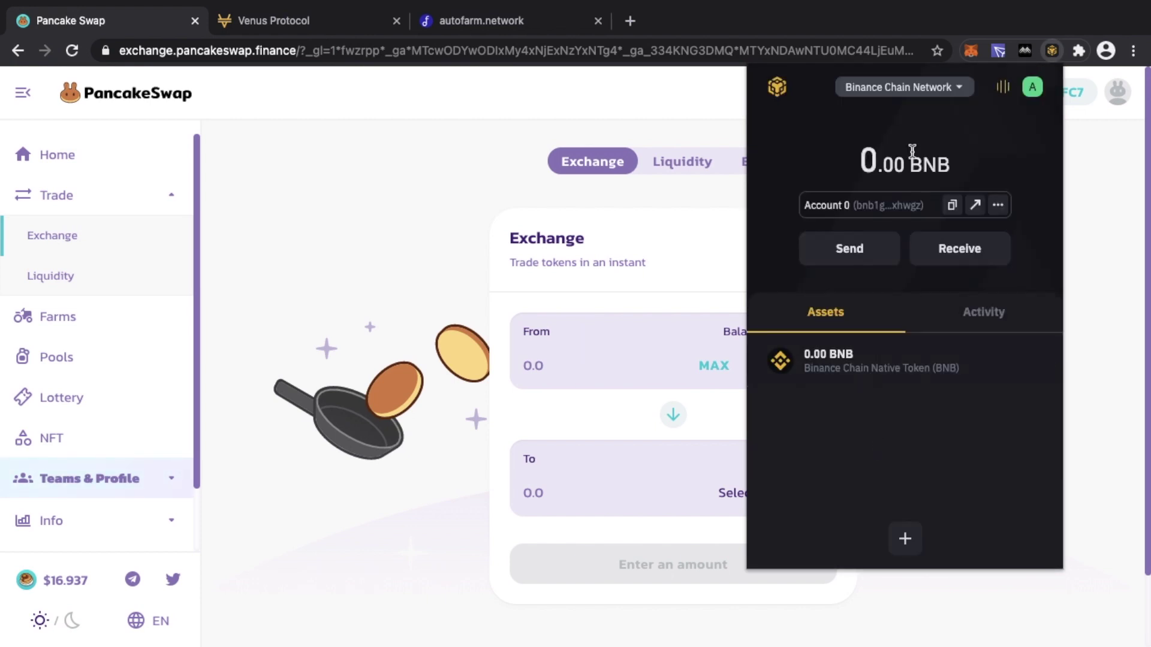
pyautogui.click(905, 88)
pyautogui.click(855, 490)
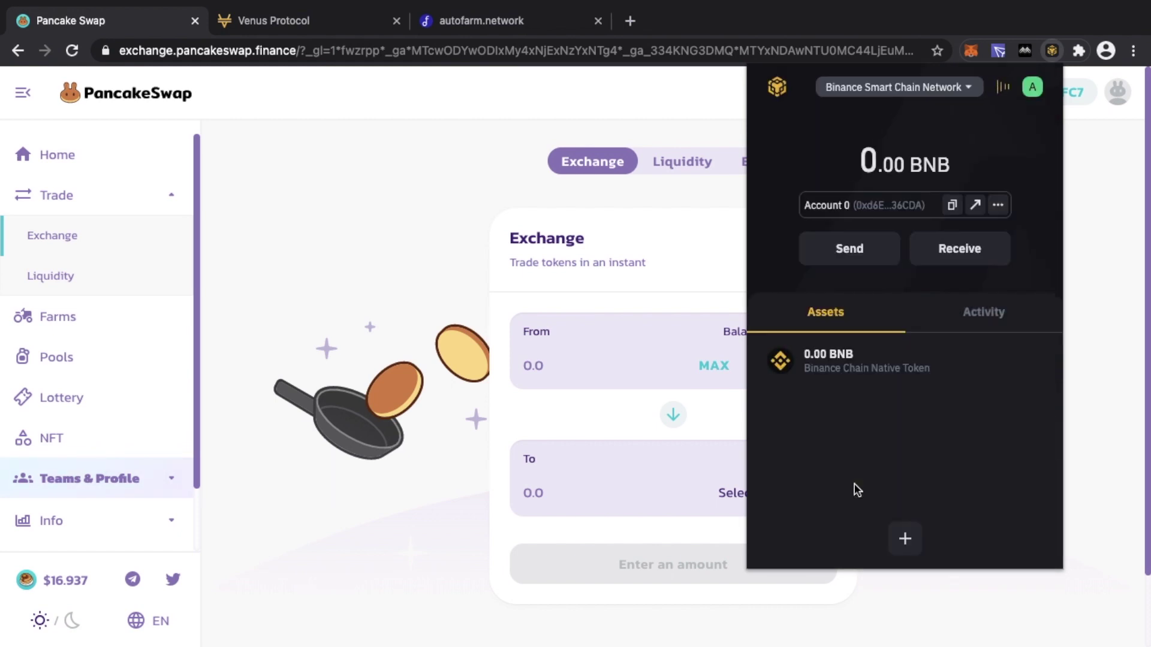
pyautogui.click(951, 205)
# Step: Switch to Binance Chain Network, draft a BNB transfer to the copied Smart Chain address with memo "test", and leave it unsent
pyautogui.click(897, 90)
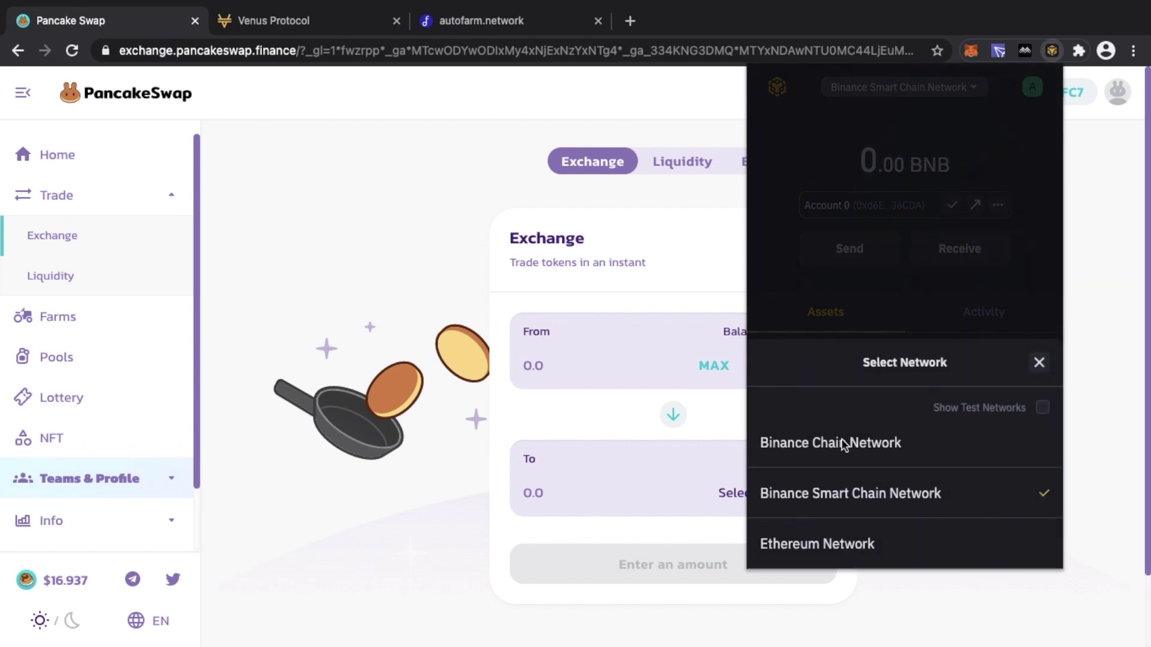
pyautogui.click(834, 459)
pyautogui.click(865, 259)
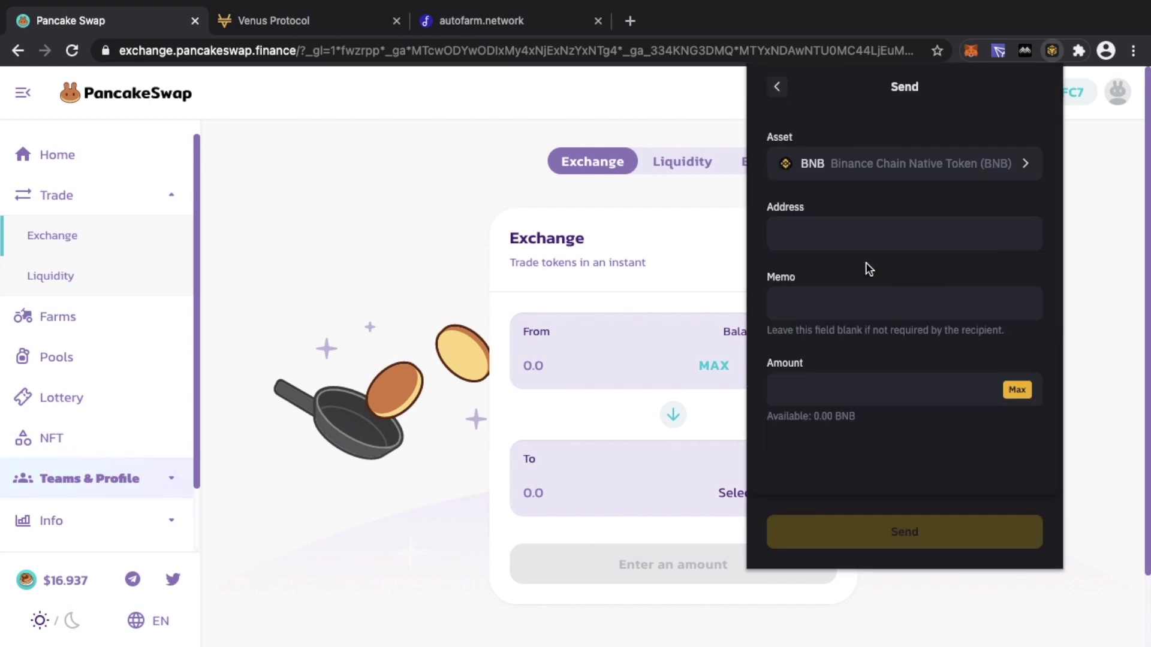
pyautogui.click(826, 228)
pyautogui.press('super+v')
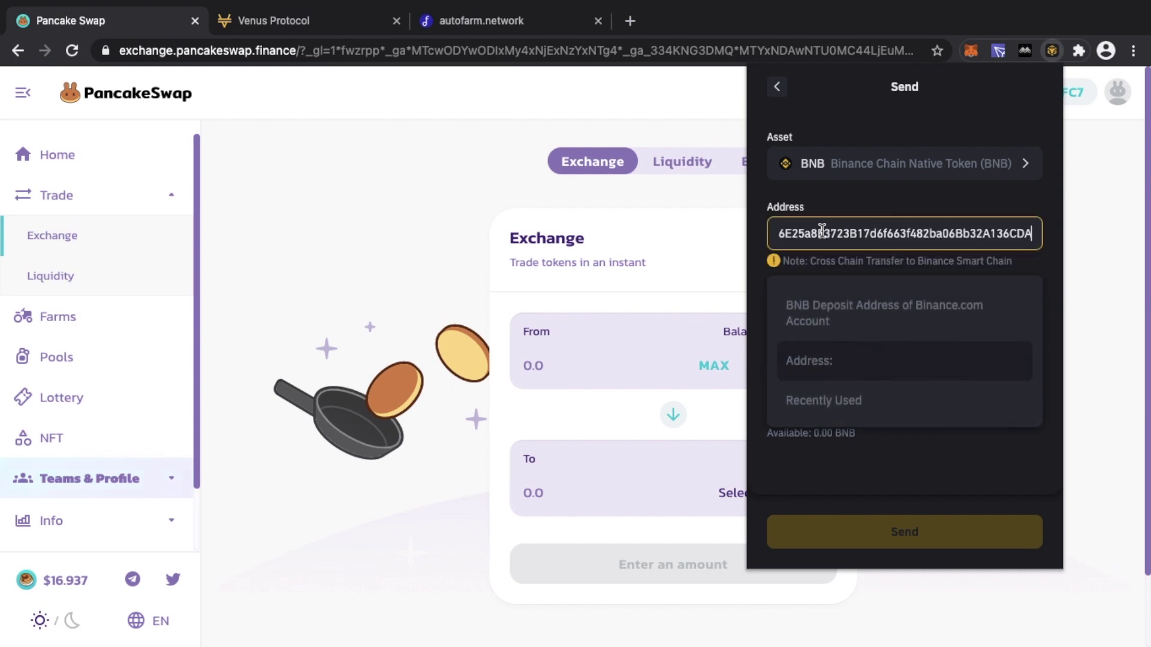
pyautogui.click(822, 288)
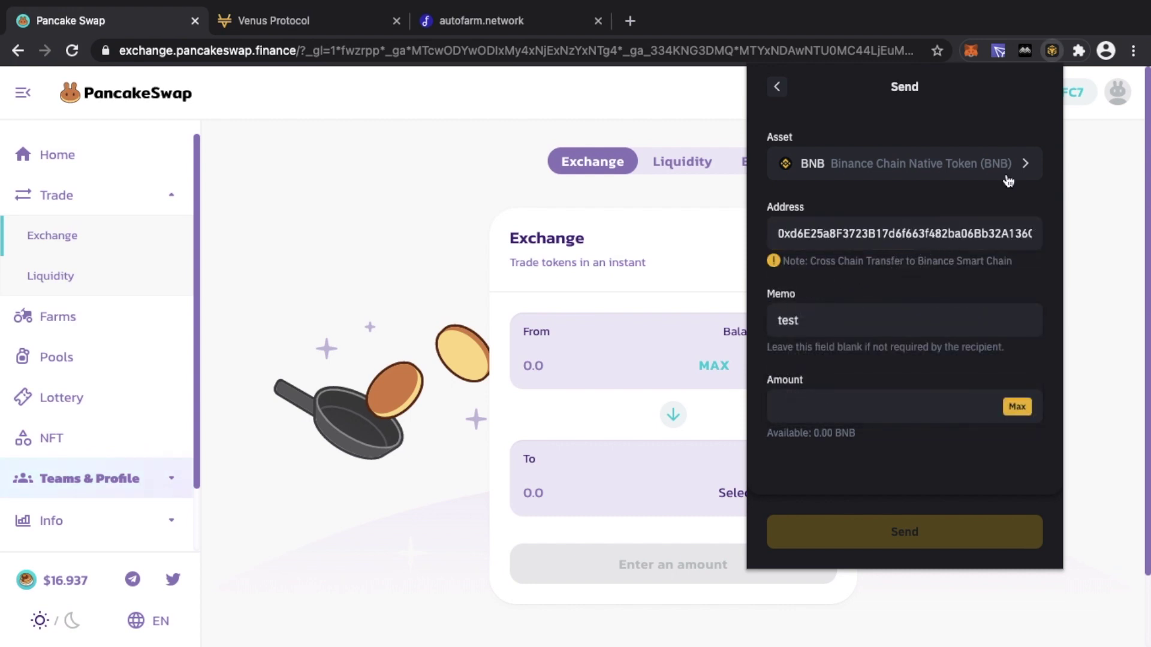
pyautogui.click(778, 95)
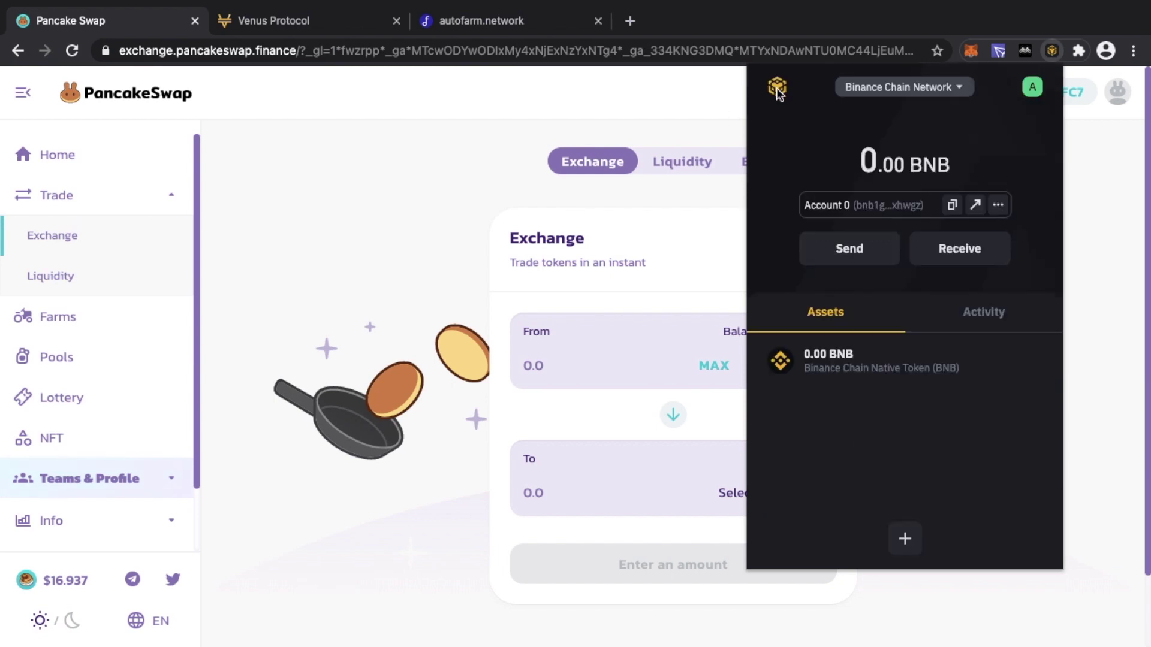
# Step: View the BSC account in MetaMask again and close the wallet window
pyautogui.click(971, 50)
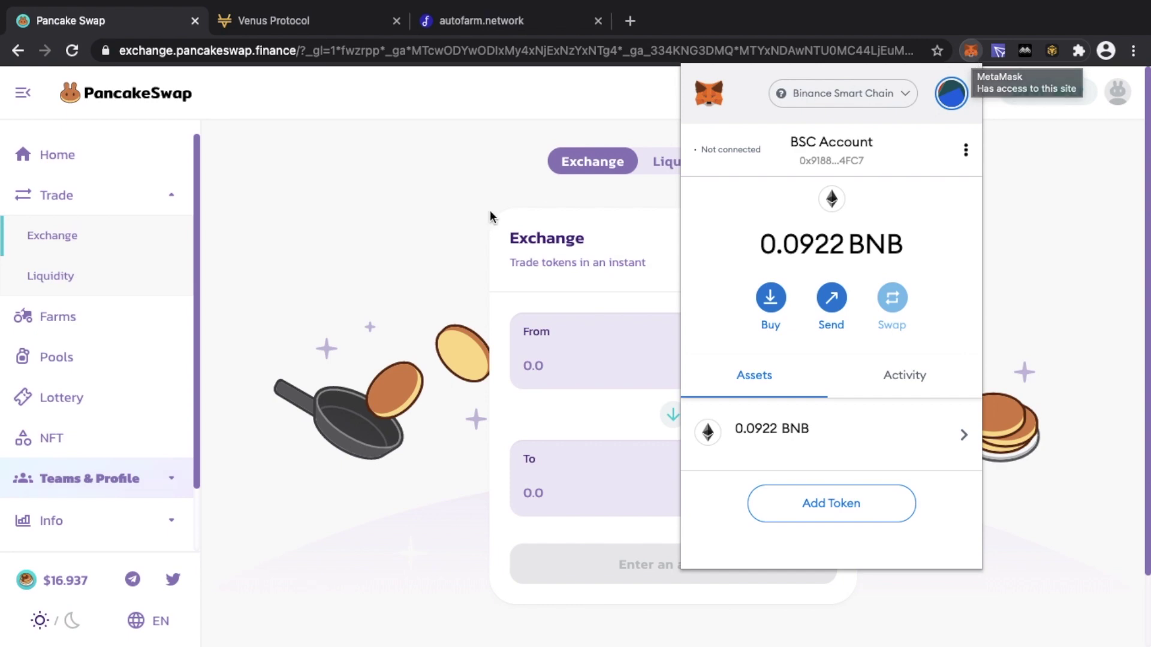
pyautogui.click(391, 234)
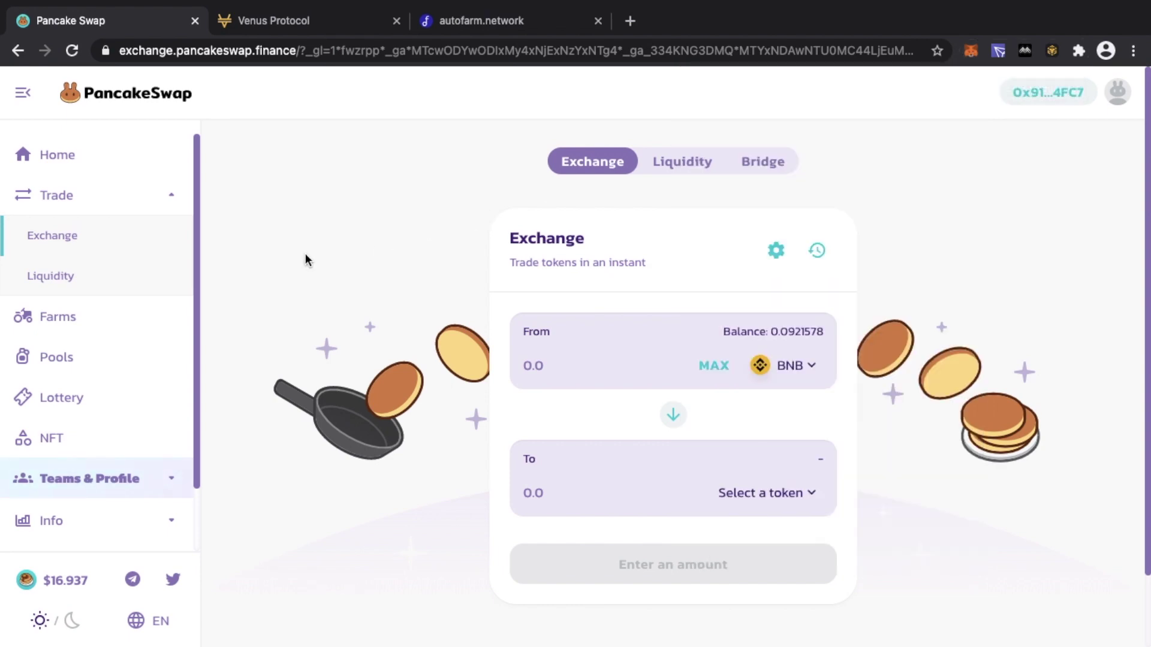